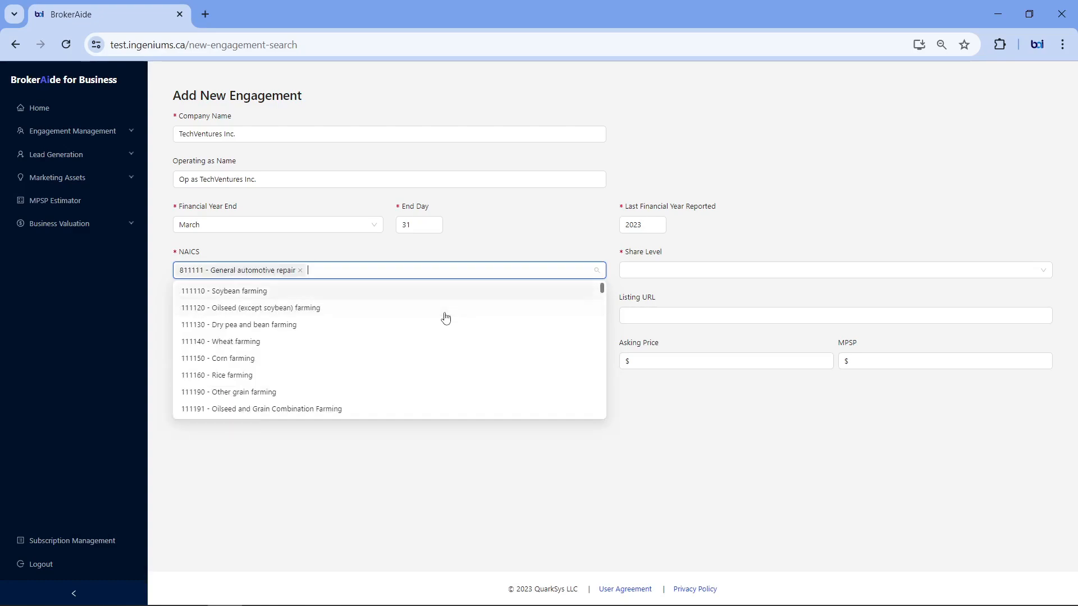
Step: Set the share level to 0 - Owner Only and save the TechVentures Inc. engagement
click(664, 274)
click(664, 294)
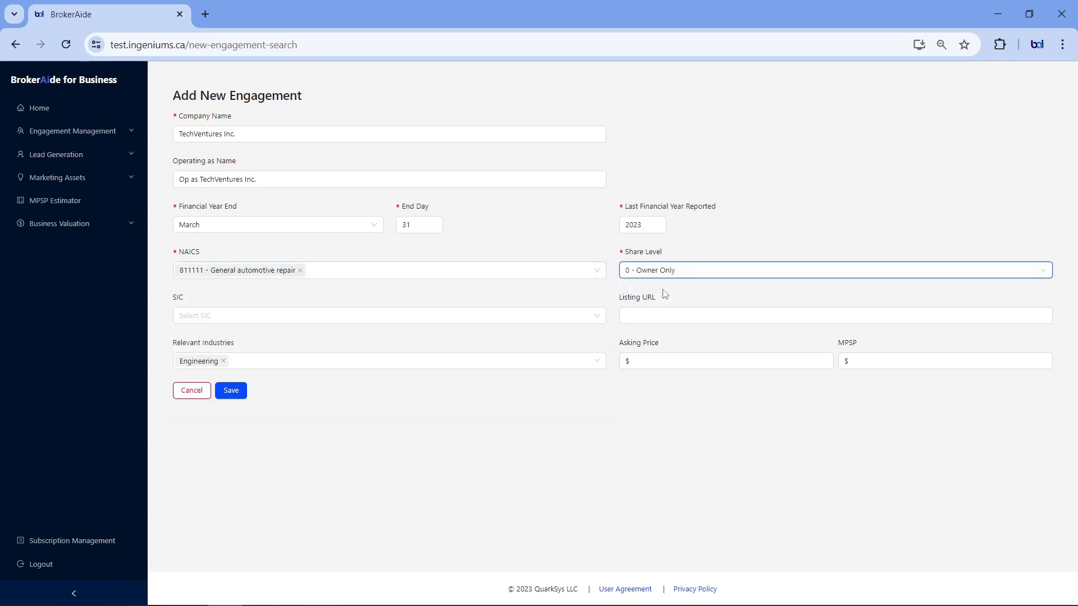
click(234, 392)
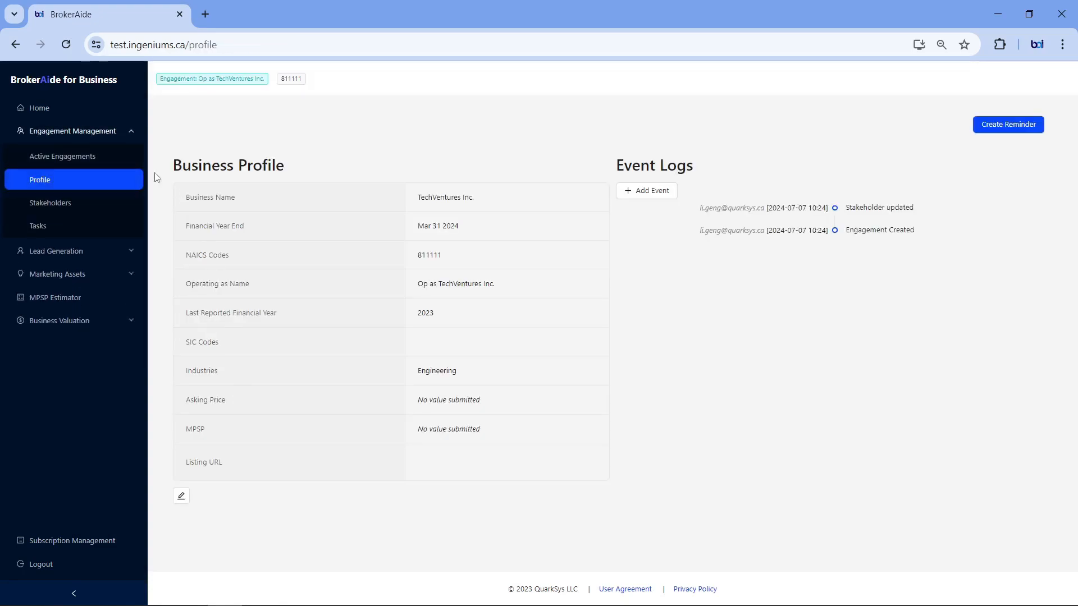
Step: Start another new engagement from the active engagements list with company name VisionaryTech and operating name Op as VisionaryTech
click(86, 159)
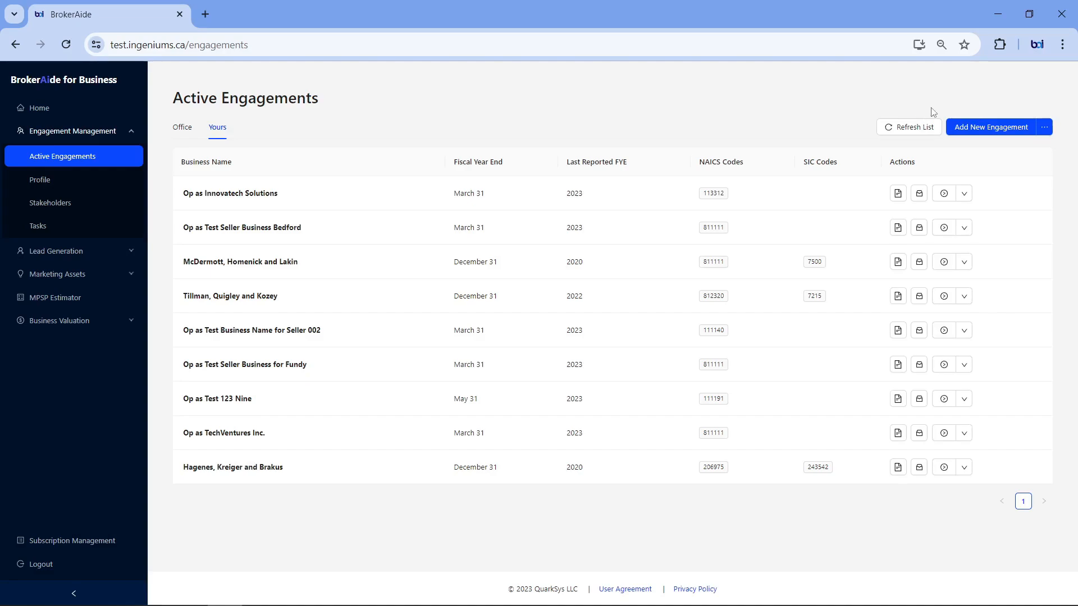
click(980, 128)
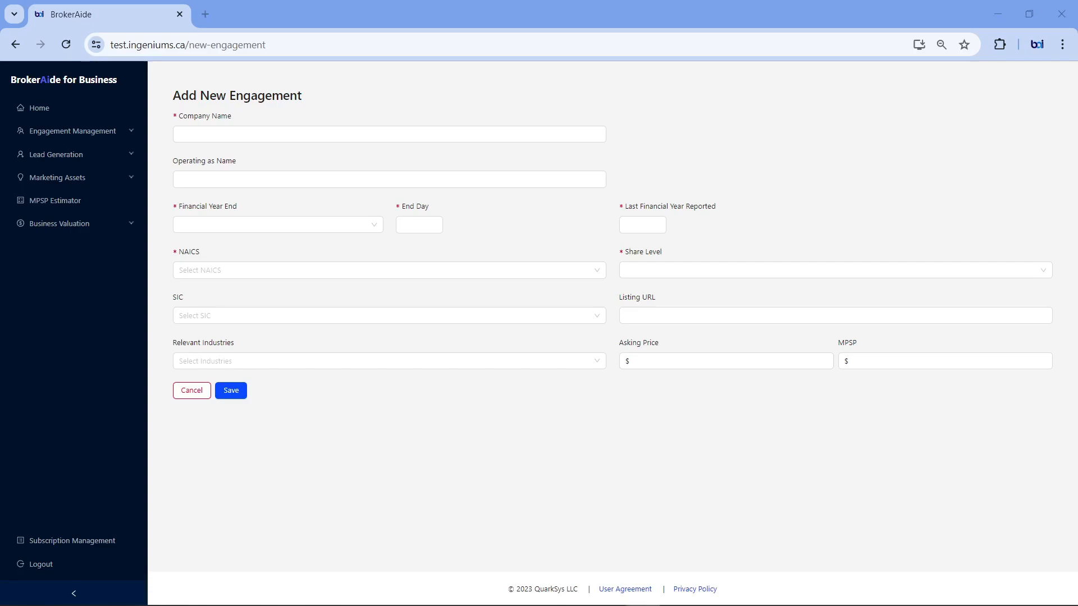
click(327, 133)
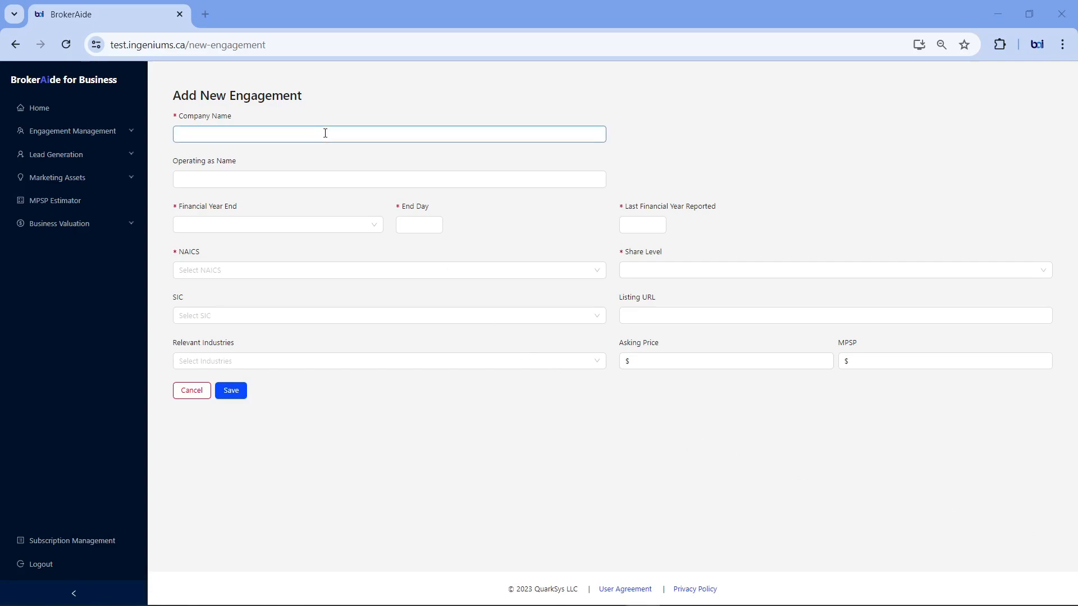
text(VisionaryTech)
click(253, 180)
text(O)
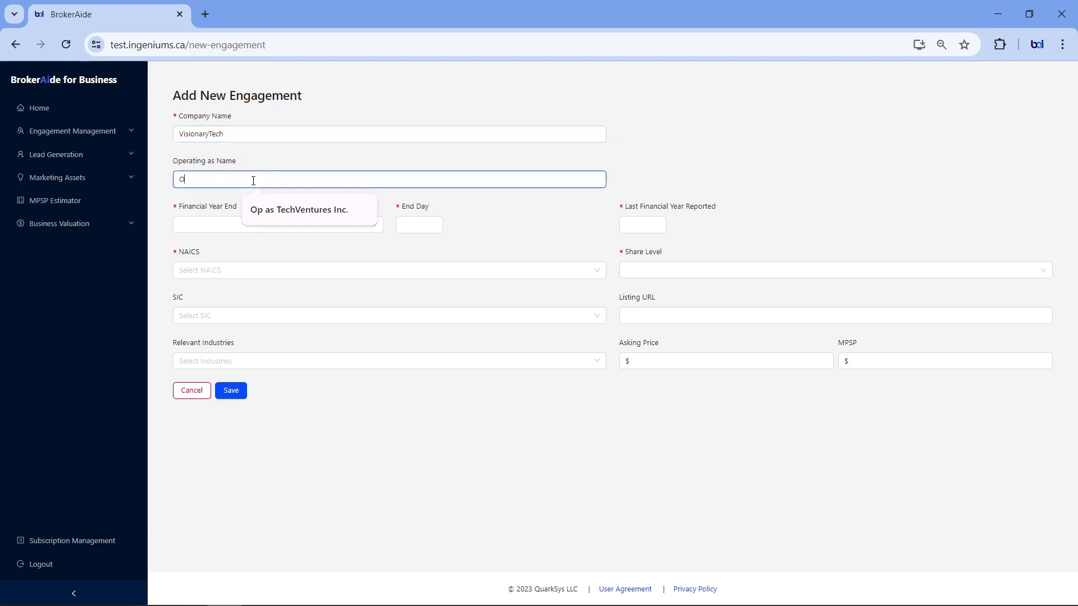
text(psd as)
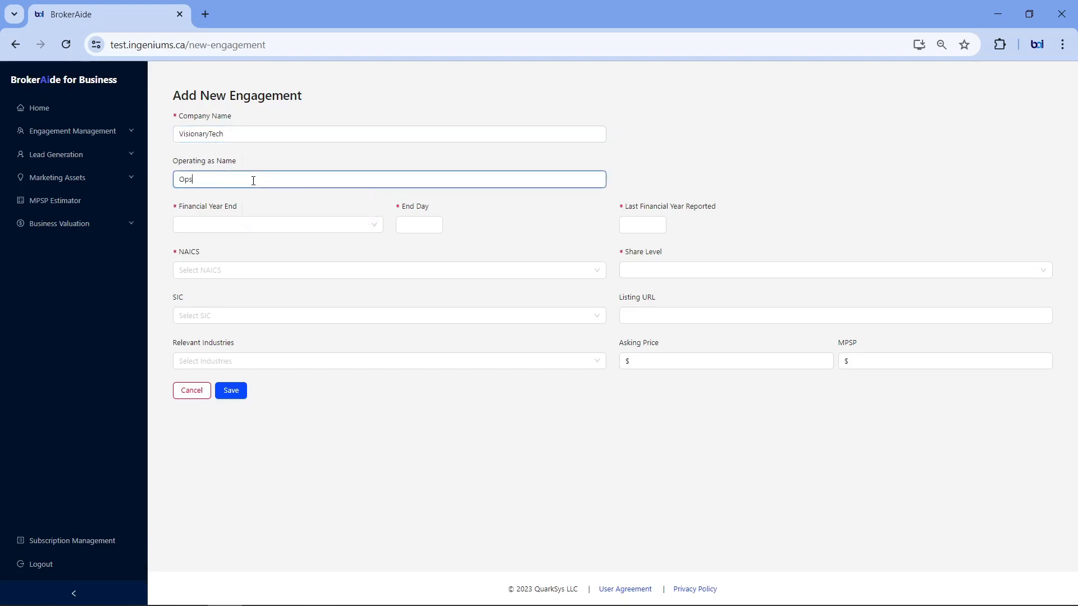
key(BackSpace)
text(VisionaryTech)
Step: Set the VisionaryTech engagement's financial year end to March 31 and its last financial year reported to 2023
click(252, 224)
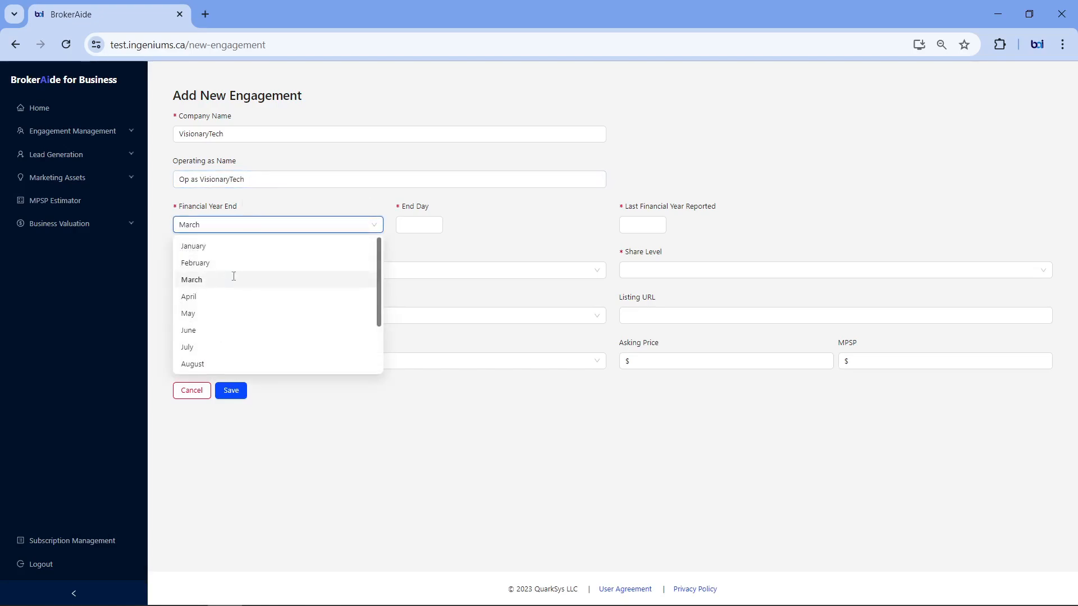
click(234, 279)
click(407, 220)
click(407, 220)
text(31)
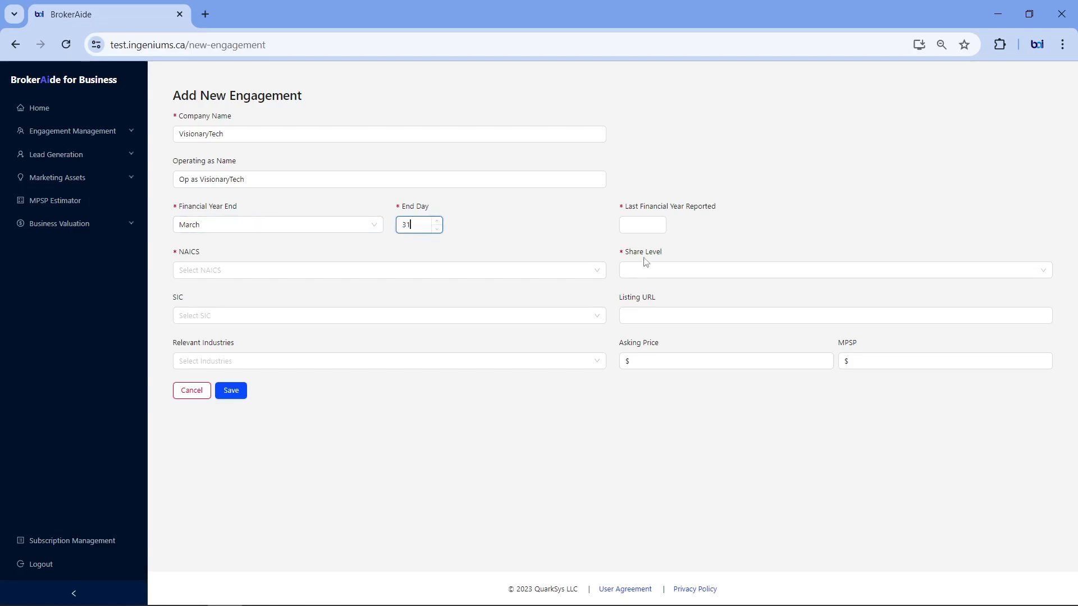
click(628, 222)
Step: Assign NAICS 111130 - Dry pea and bean farming and share level 0 - Owner Only, and save the engagement
click(250, 274)
click(254, 324)
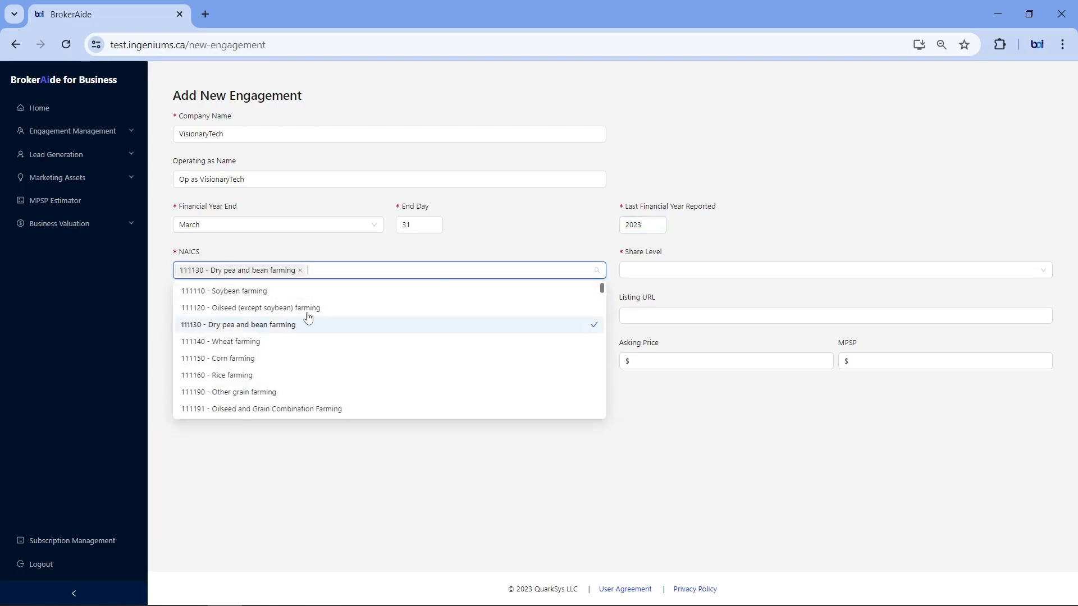
click(710, 270)
click(699, 291)
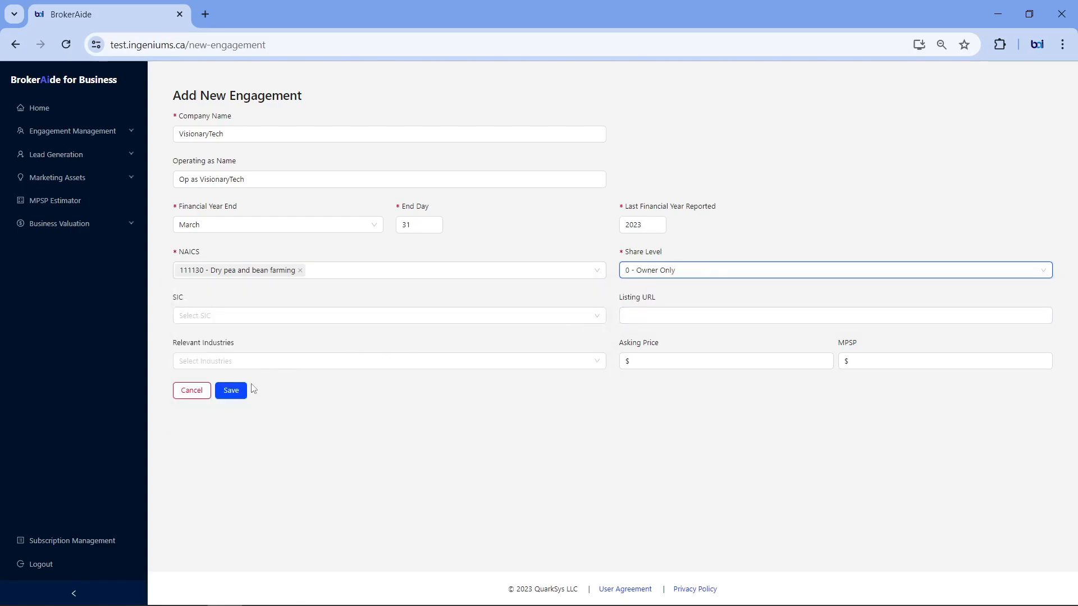
click(234, 393)
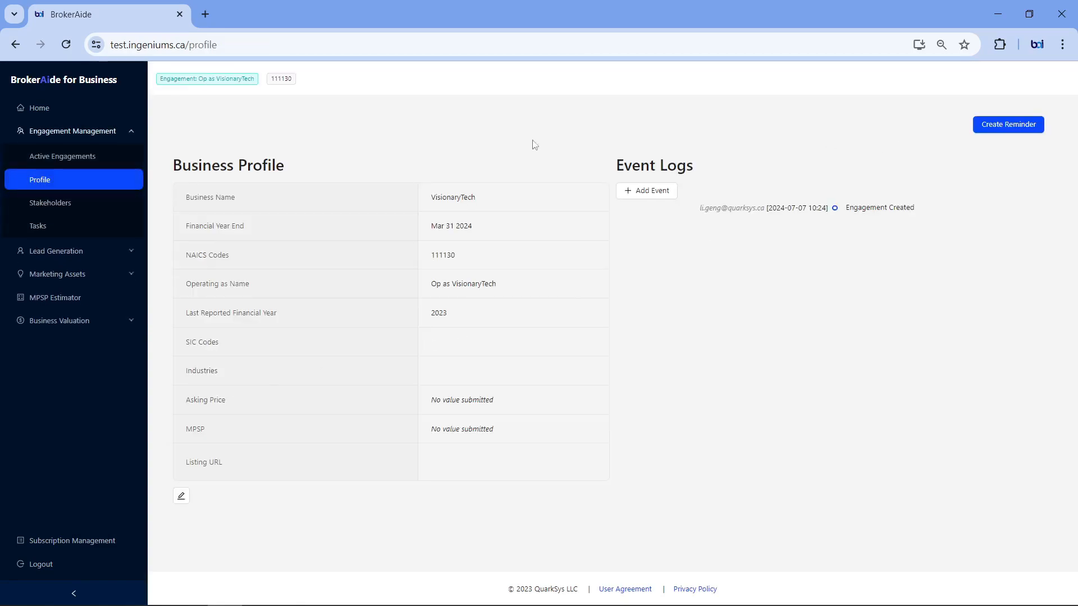
Step: Start a new engagement with prospective seller Maggio, Lind and Schneider, and enter VisionaryTech as the company name
click(63, 157)
mouse_move(1044, 127)
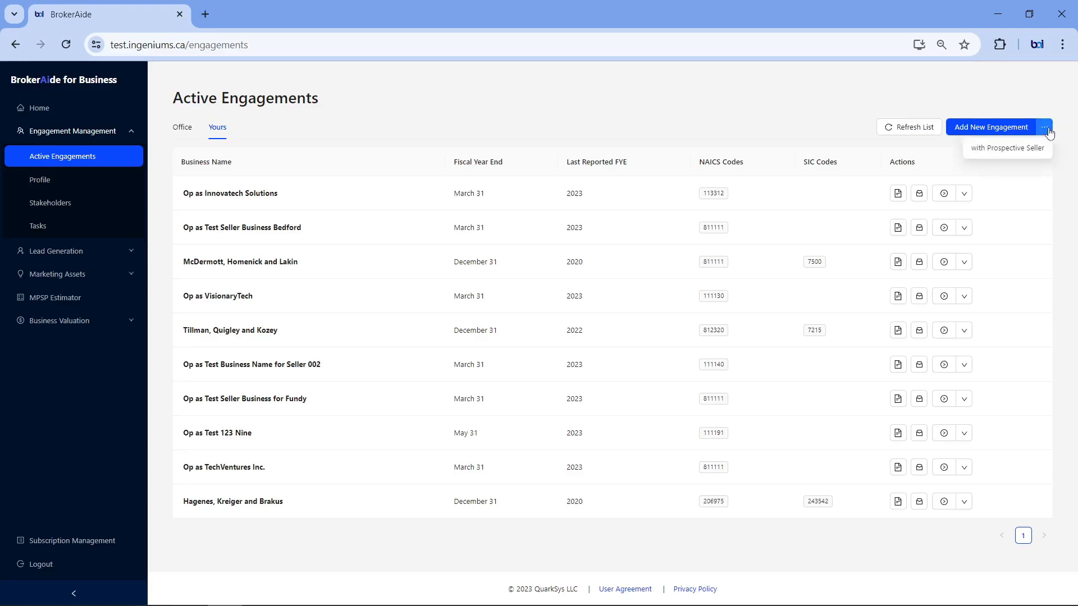
click(1010, 147)
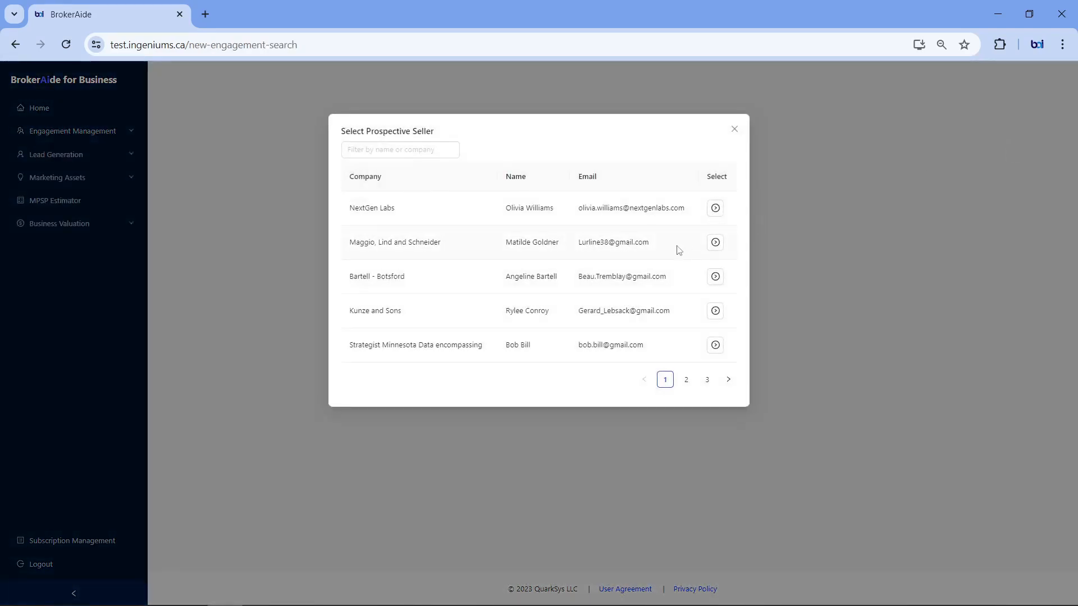
click(715, 242)
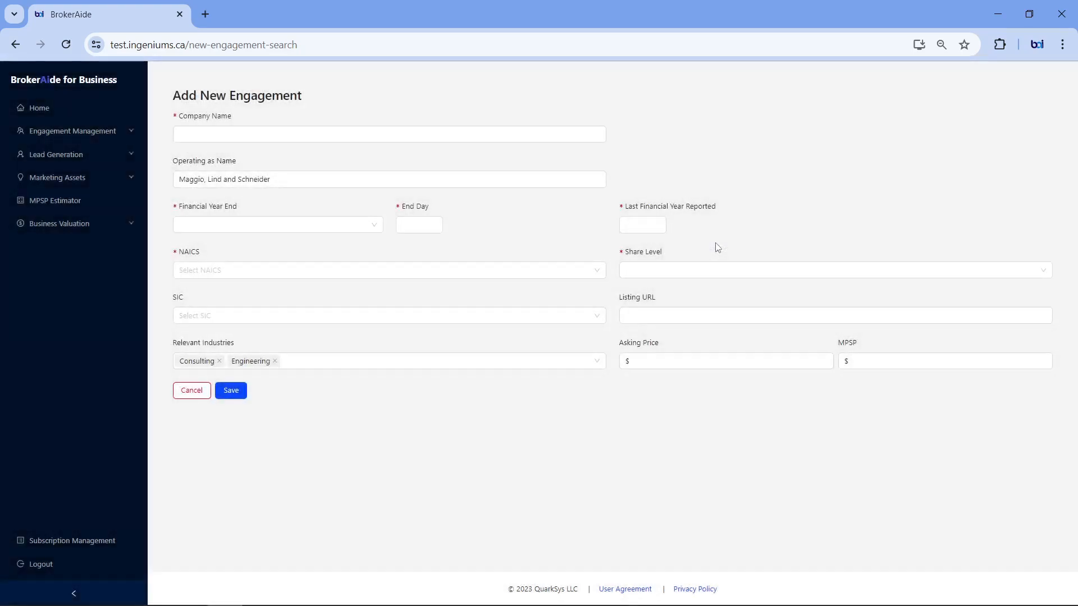
click(284, 133)
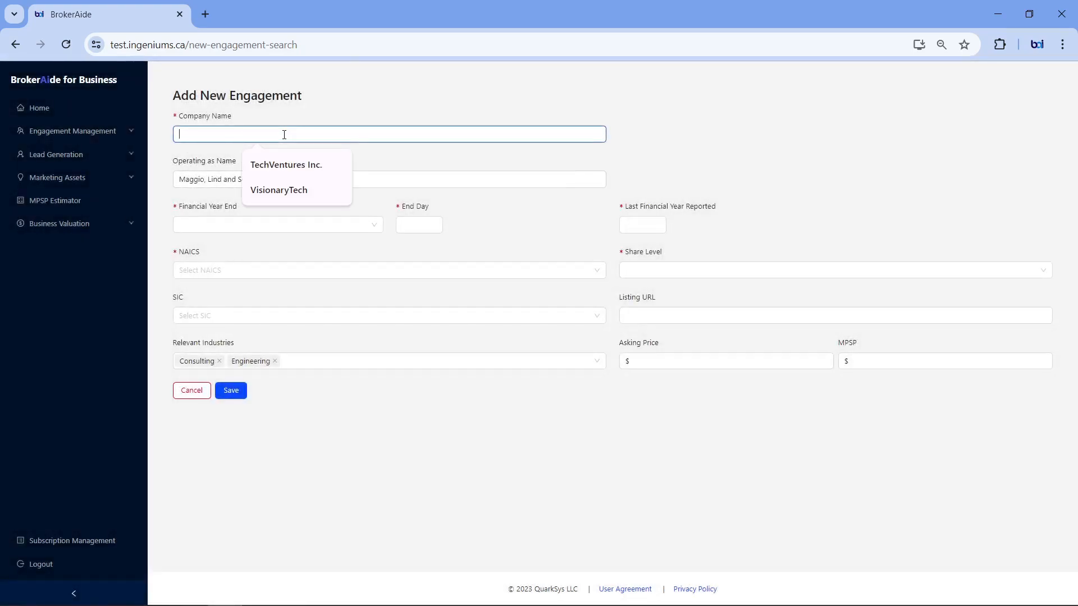
click(284, 190)
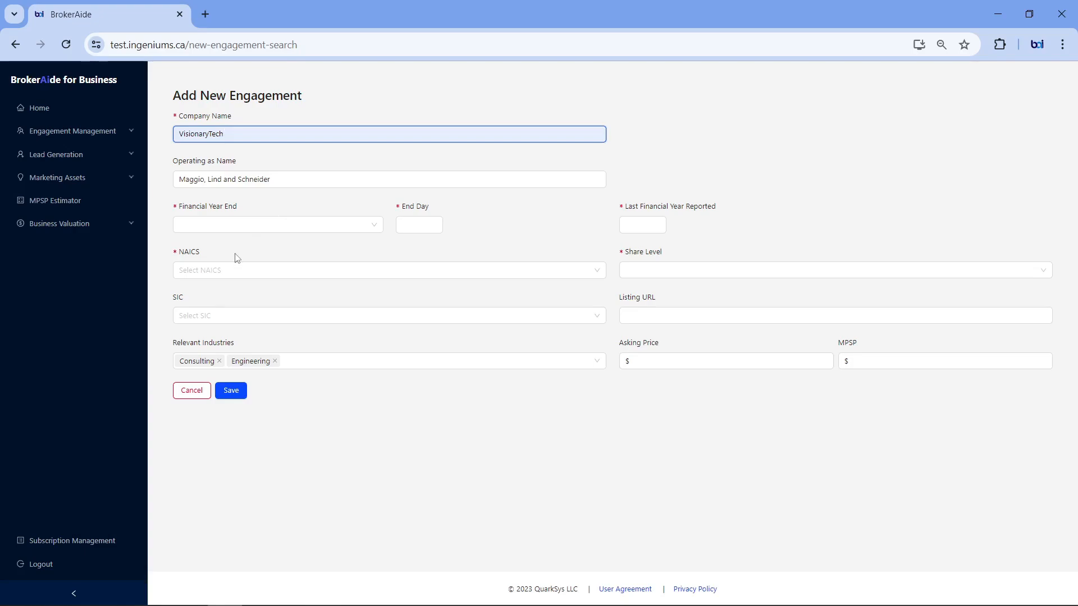
Step: Set the Maggio, Lind and Schneider engagement's financial year end to March 31 and last financial year reported to 2023
click(225, 227)
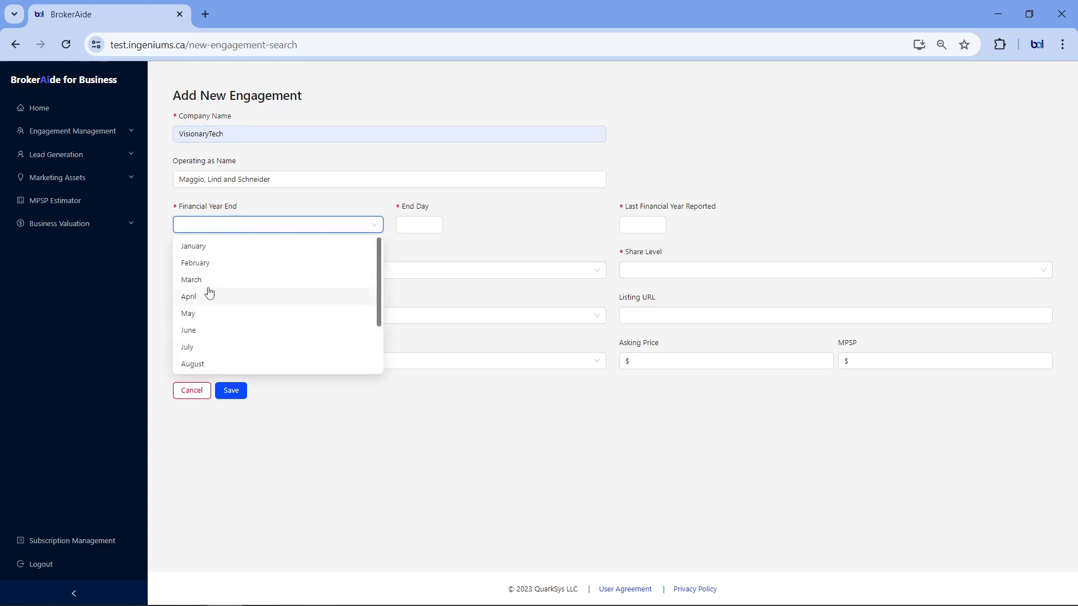
click(235, 278)
click(413, 226)
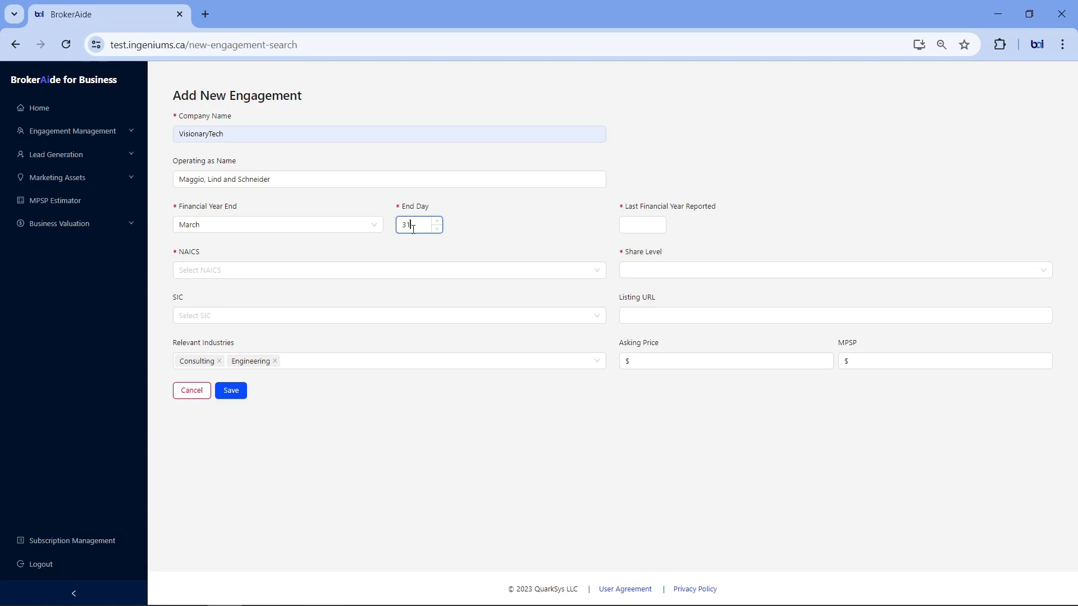
click(628, 224)
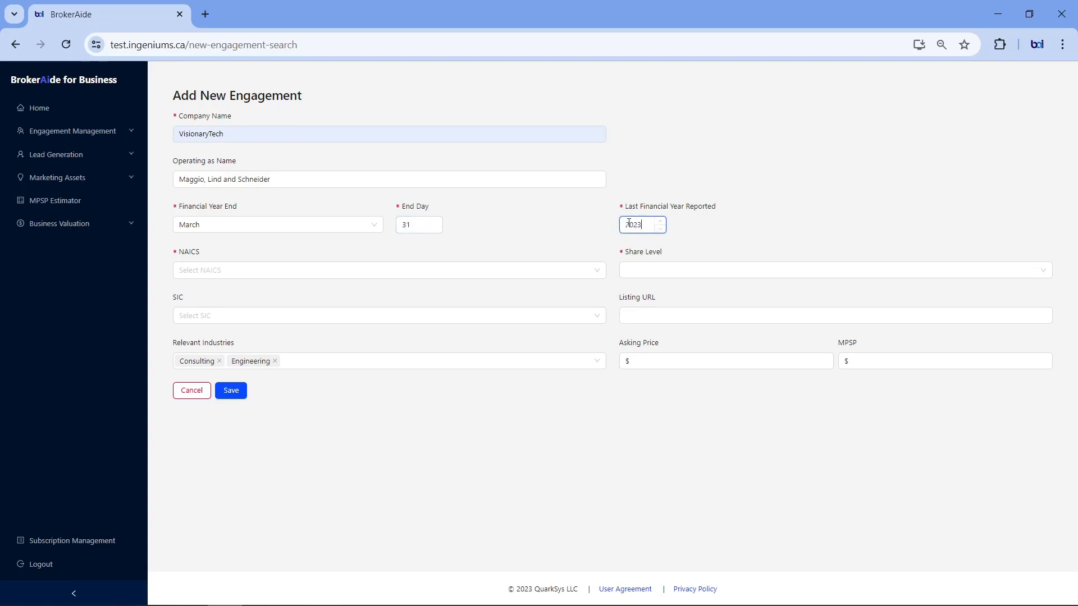
Step: Assign NAICS 111140 - Wheat farming and share level 0 - Owner Only, and save the engagement
click(477, 270)
click(323, 342)
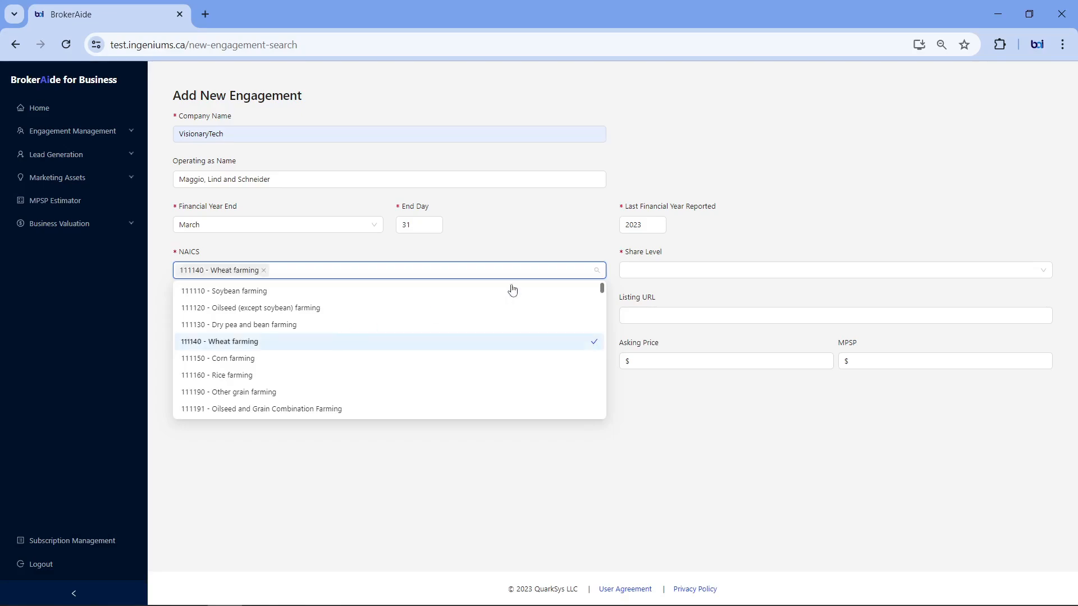
click(702, 271)
click(645, 291)
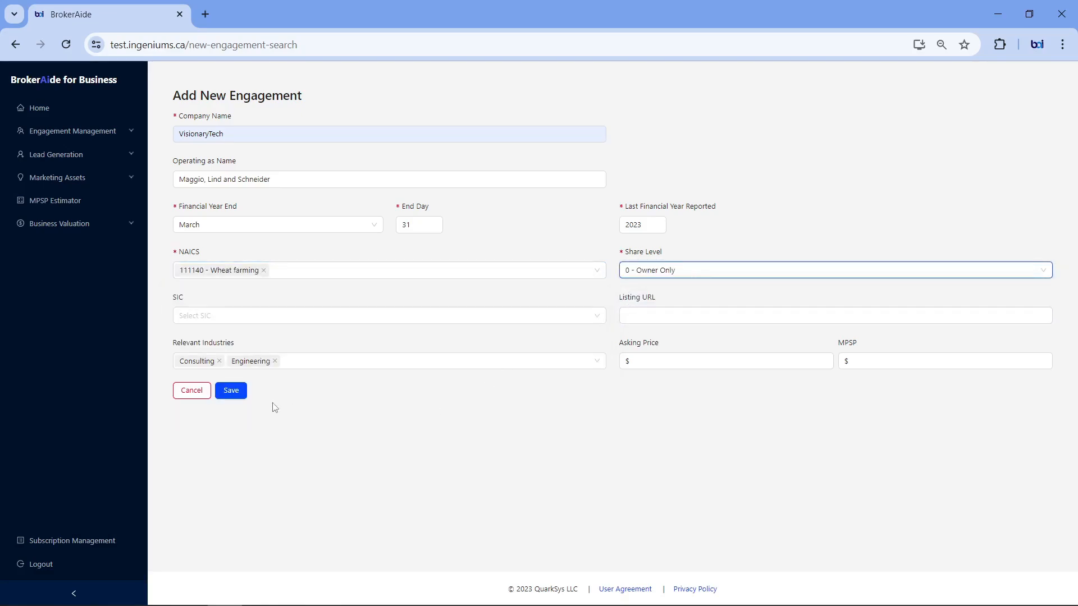
click(239, 395)
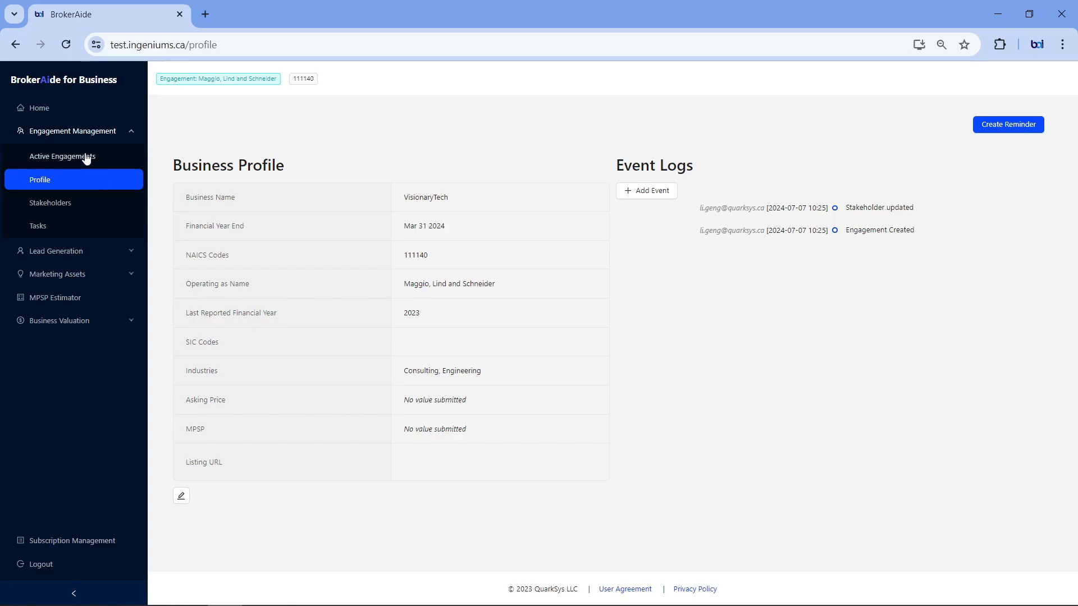
Step: Refresh the active engagements list and view the office's engagements before returning to your own
click(85, 157)
click(898, 128)
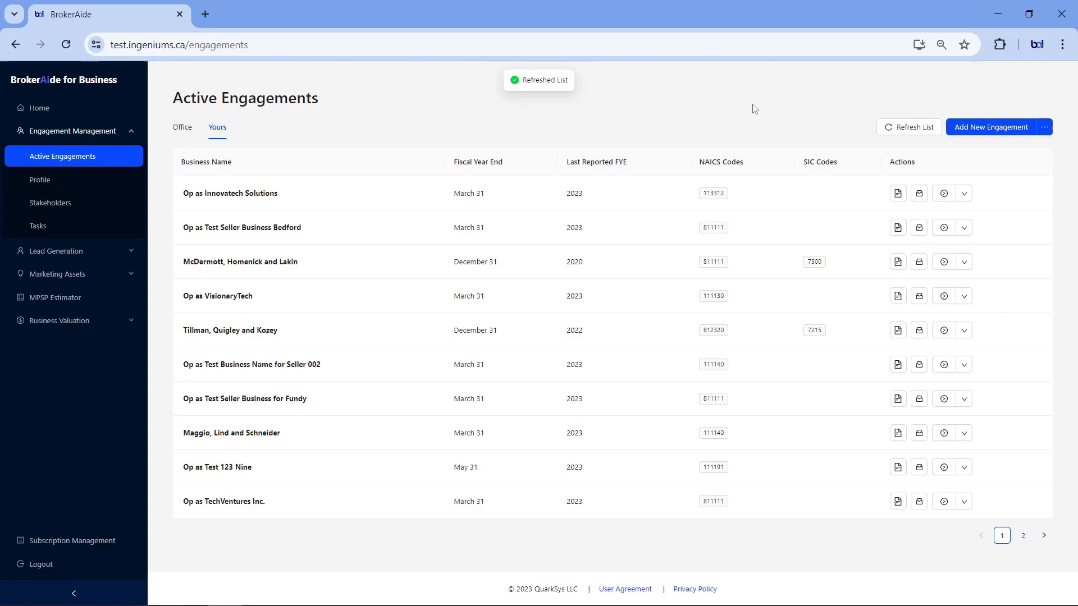
click(183, 128)
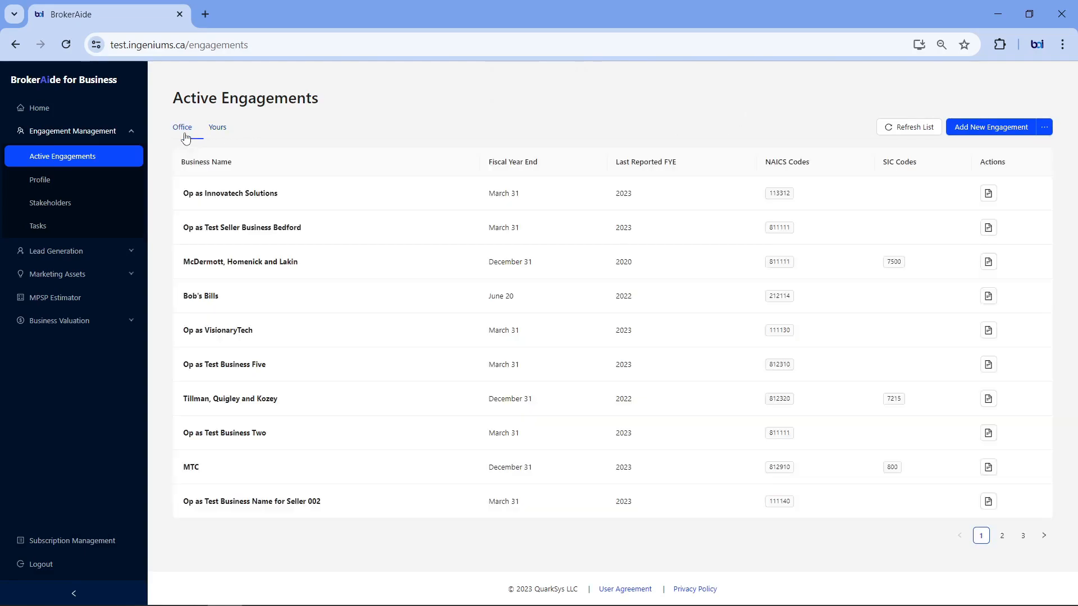
click(217, 131)
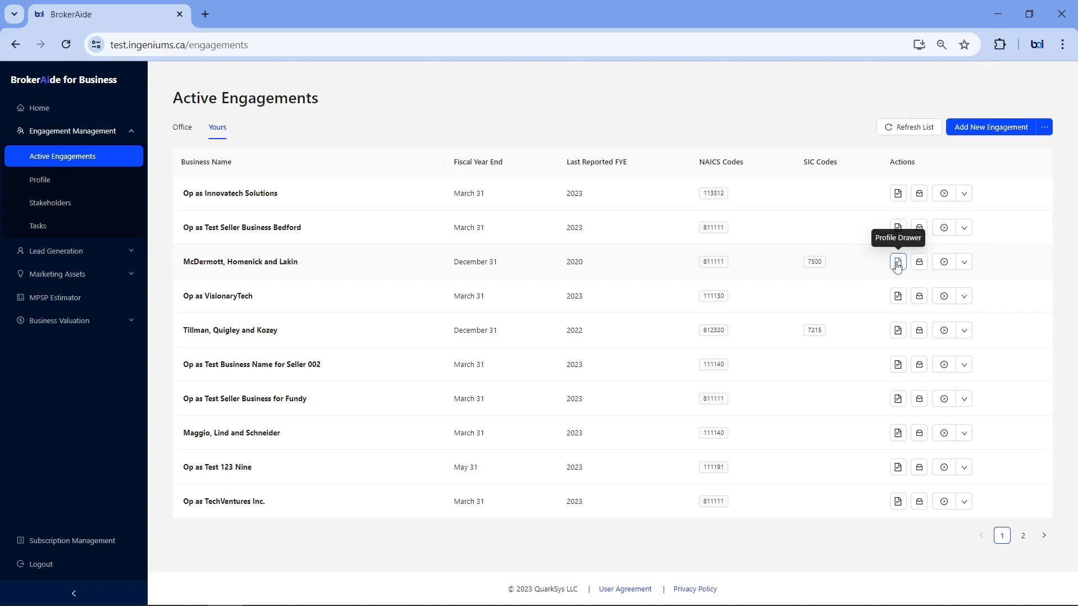
Step: View the business profile of the McDermott, Homenick and Lakin engagement, and open its stakeholders from the active engagements list
click(946, 267)
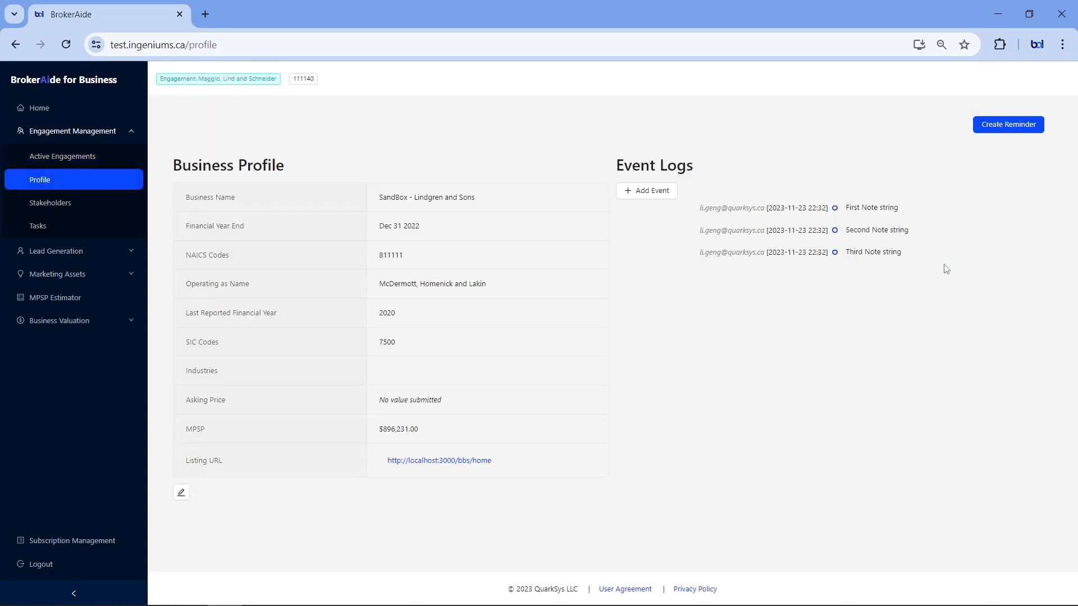
click(90, 158)
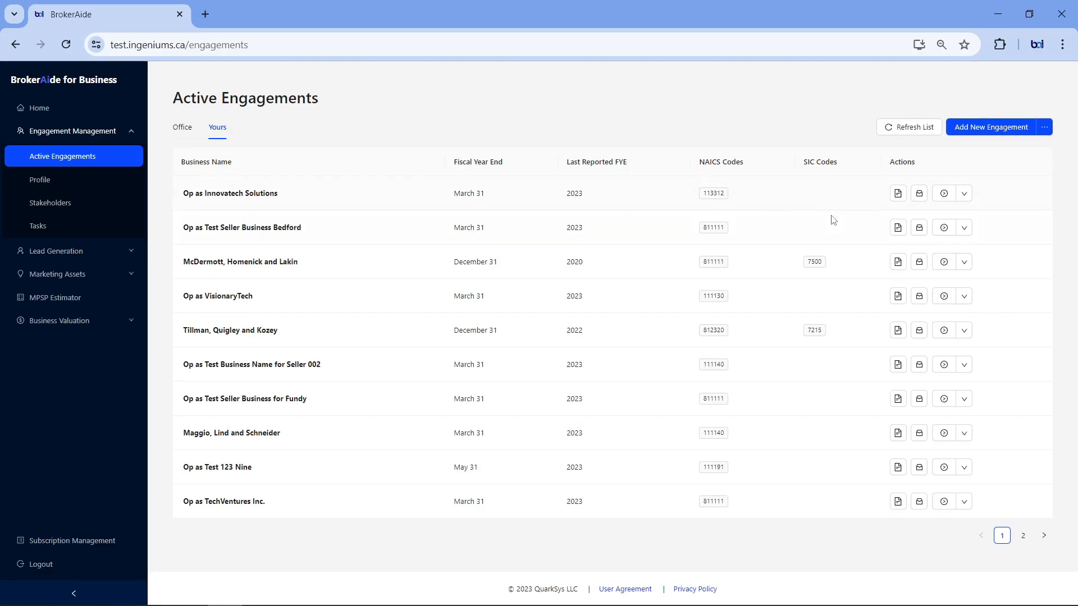
click(965, 264)
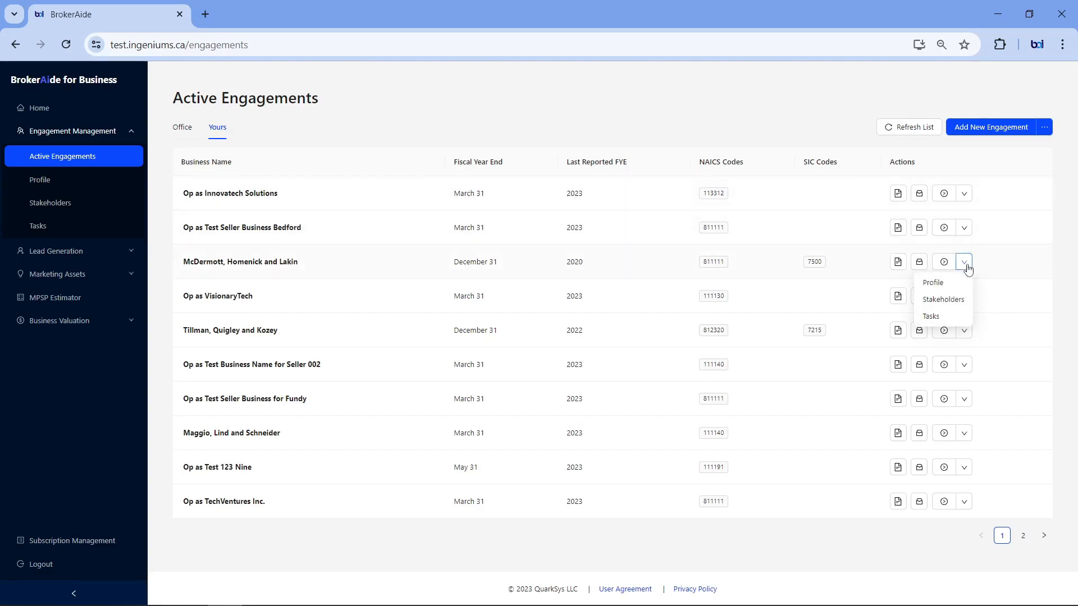
click(943, 300)
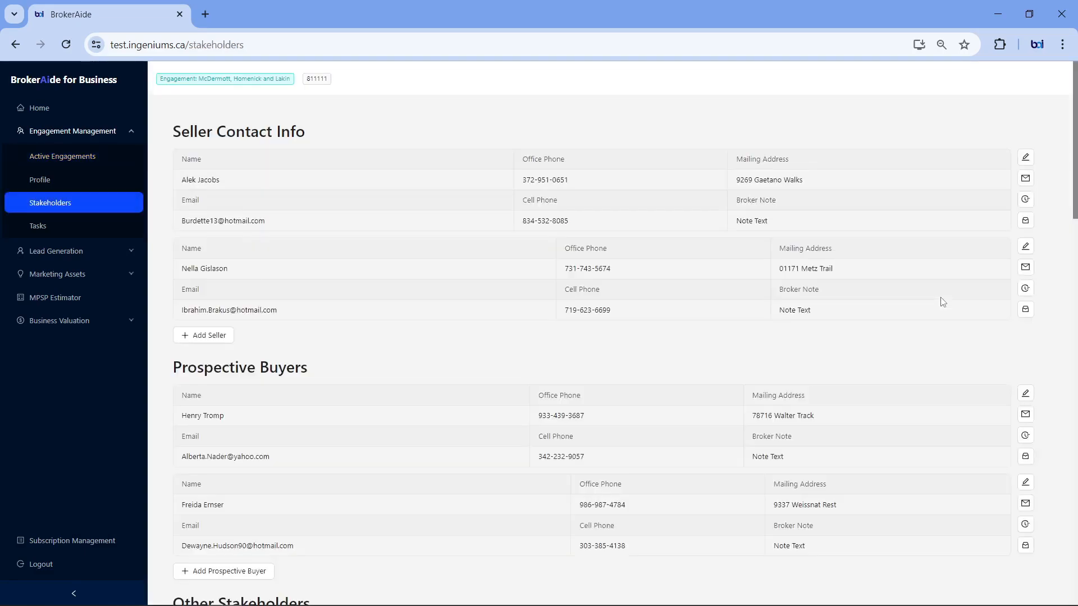
Step: Return to the active engagements and open the tasks of the McDermott, Homenick and Lakin engagement
click(86, 160)
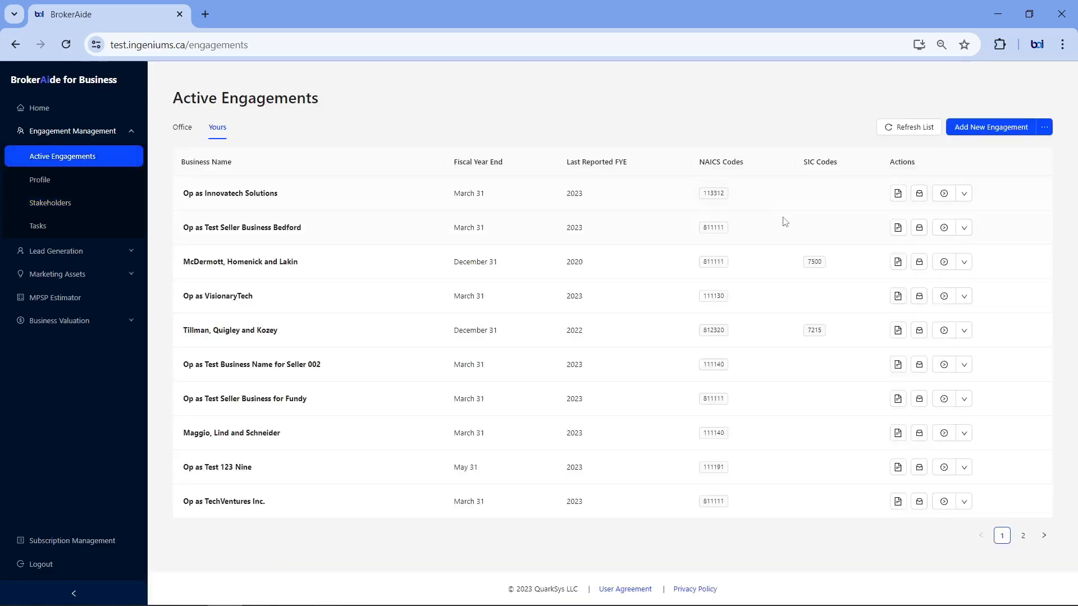
click(965, 263)
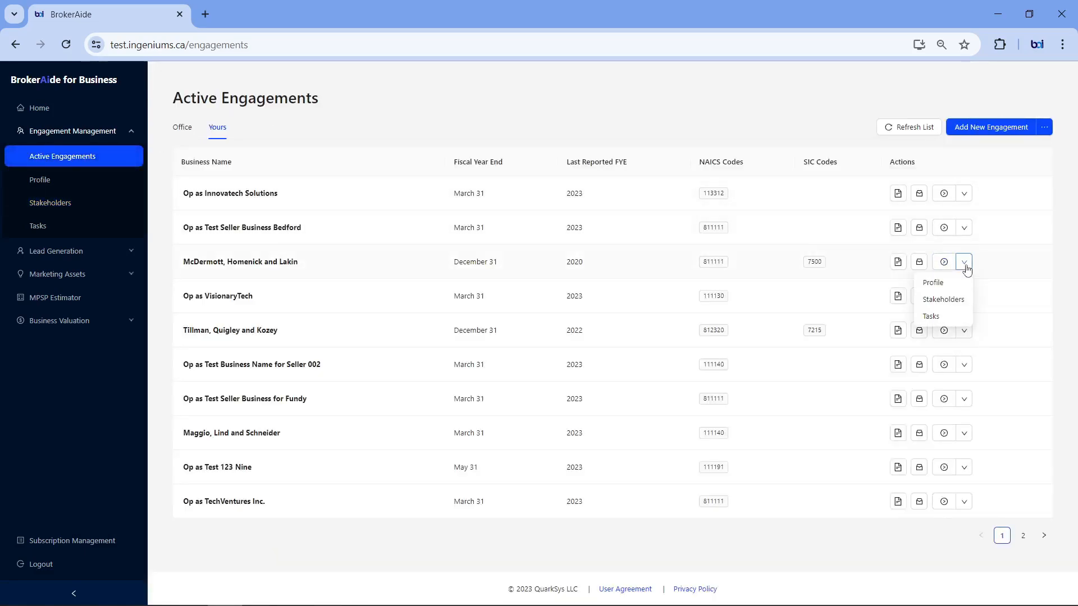
click(933, 316)
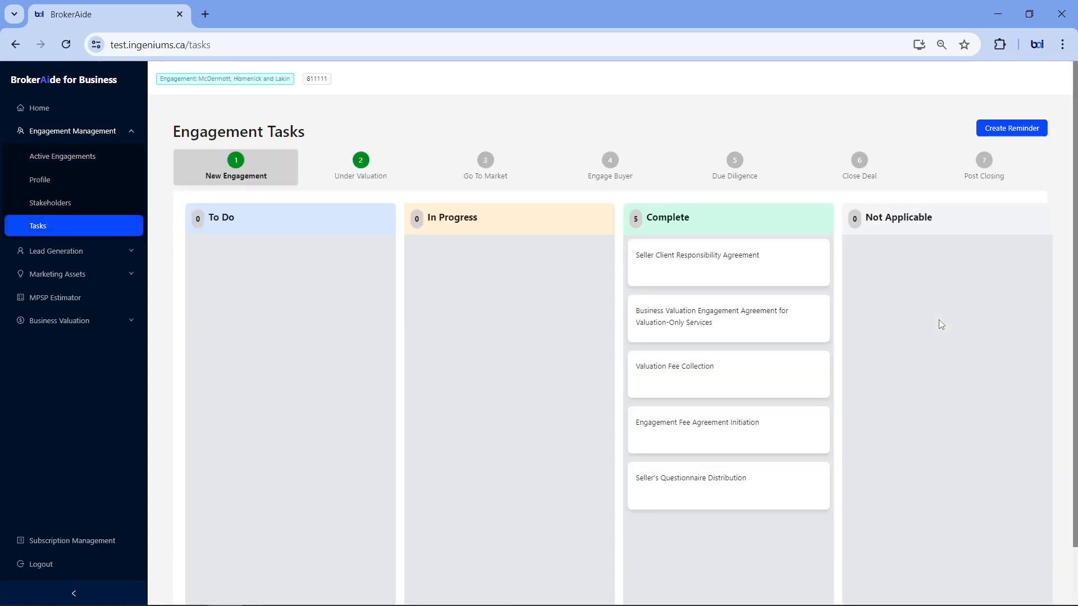
Step: Return to the active engagements and open the McDermott, Homenick and Lakin engagement's business profile
click(77, 159)
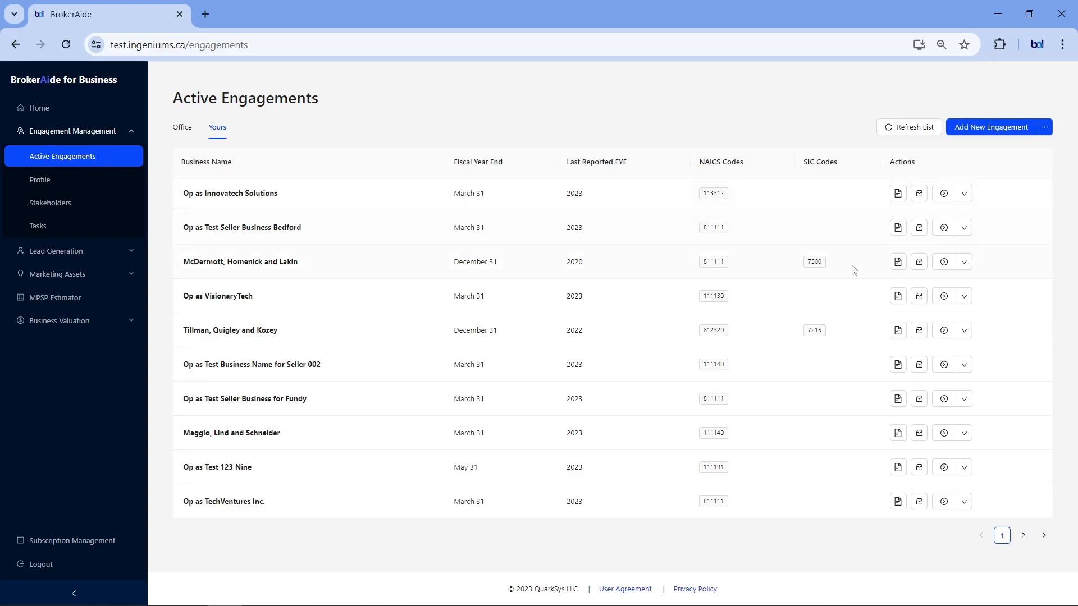
click(948, 265)
mouse_move(327, 79)
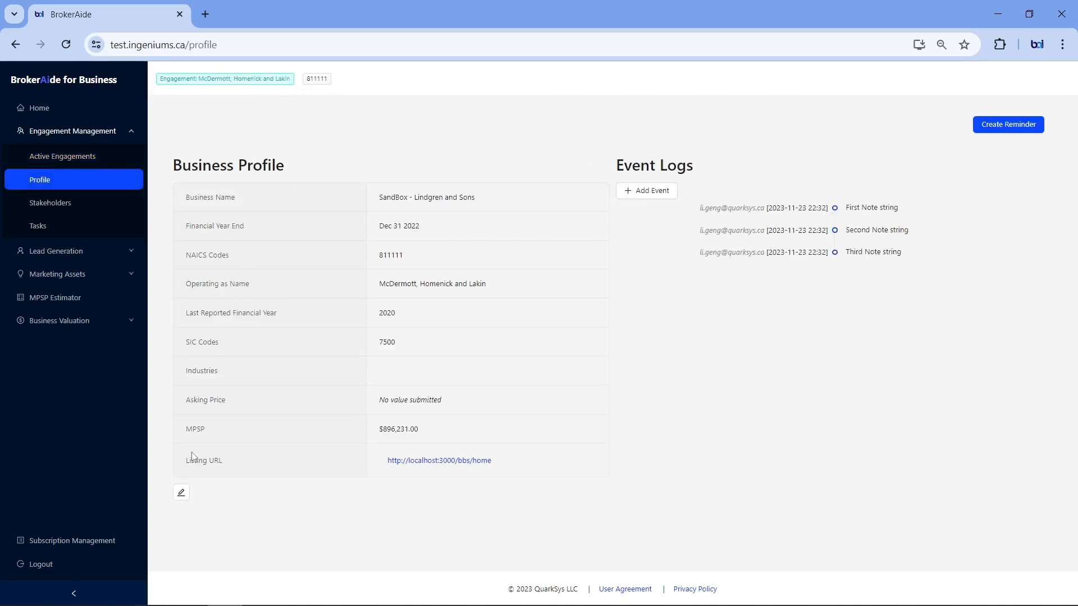
Step: Open the business profile's edit form to look over its fields and cancel it without saving
click(182, 493)
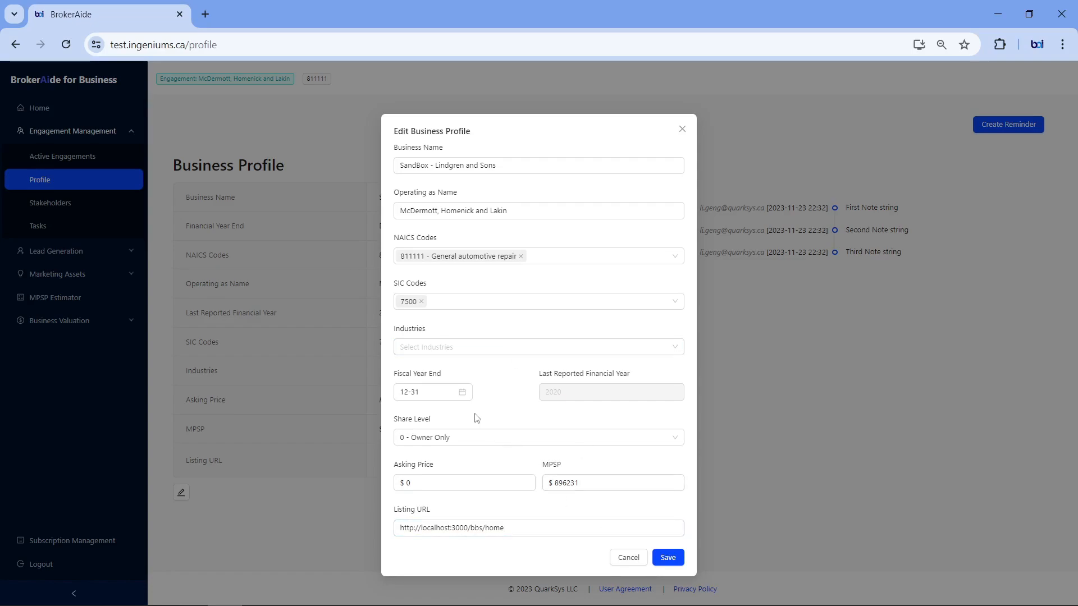
click(629, 558)
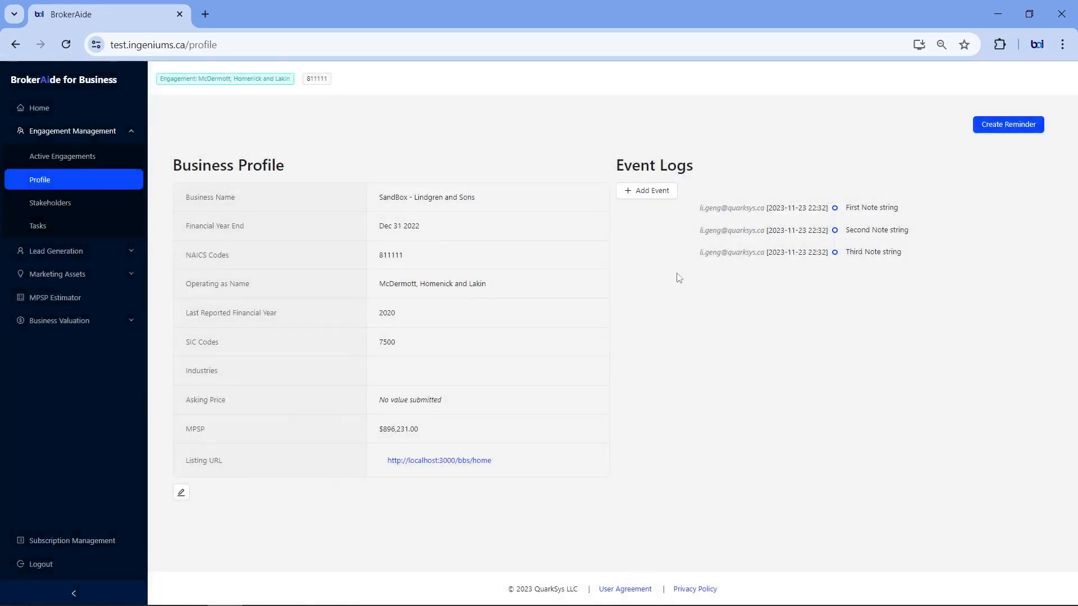
Step: Add an event log entry described as "Test event log 1" to the engagement's business profile
click(654, 192)
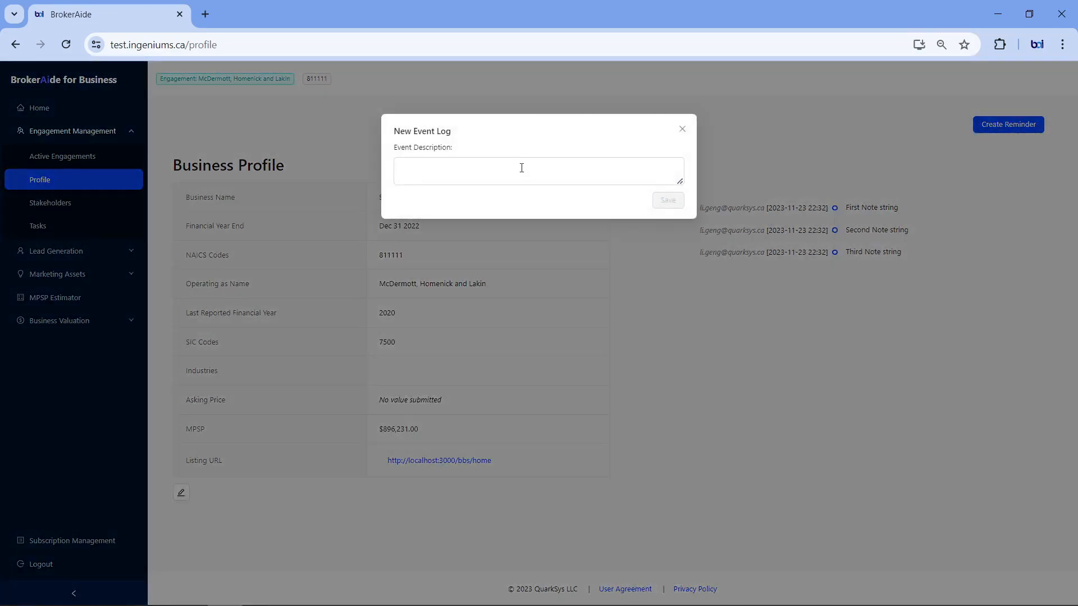
click(552, 162)
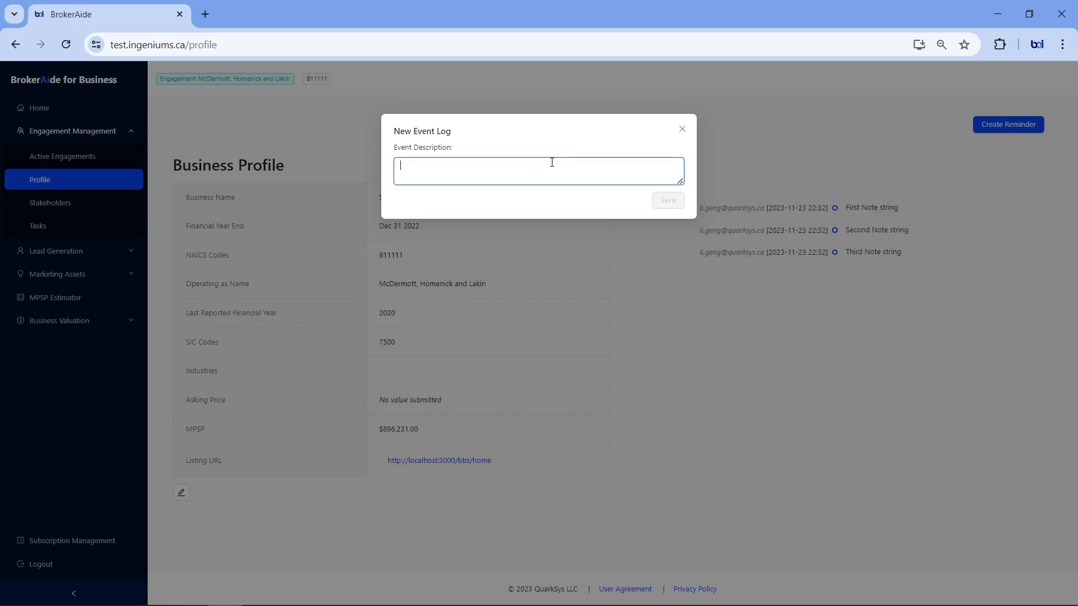
text(Test event log 1)
click(676, 202)
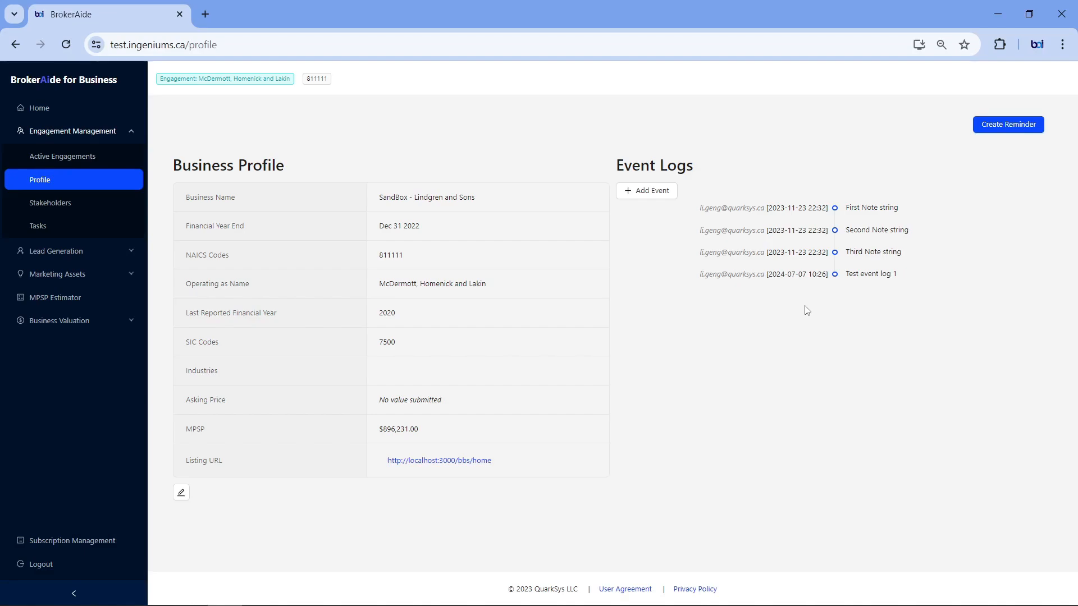
Step: Create a reminder dated 2024/07/24 for the engagement with the message "test reminder"
click(990, 129)
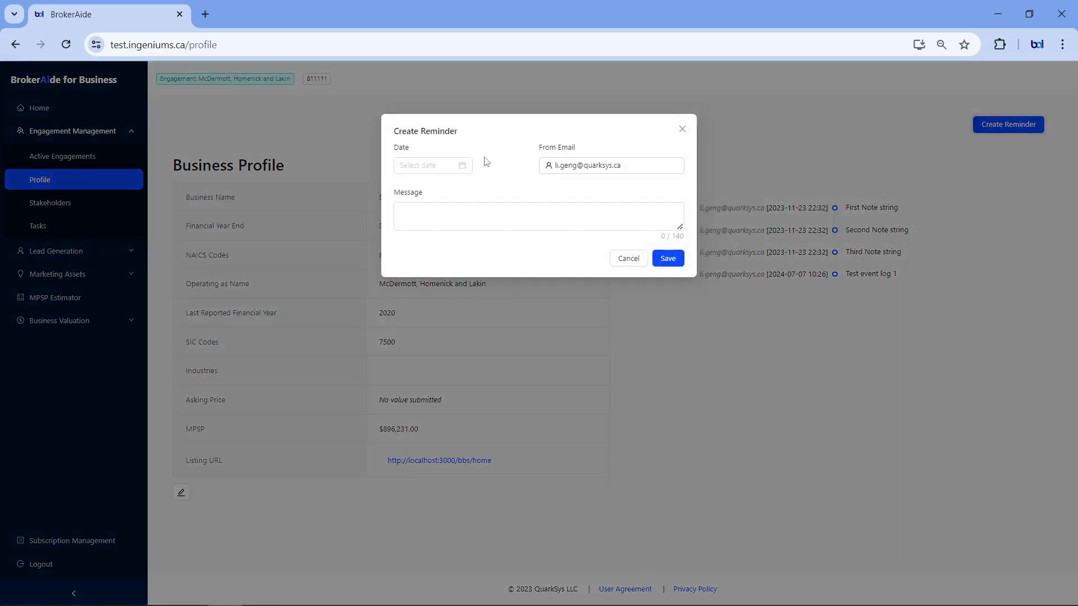
click(458, 166)
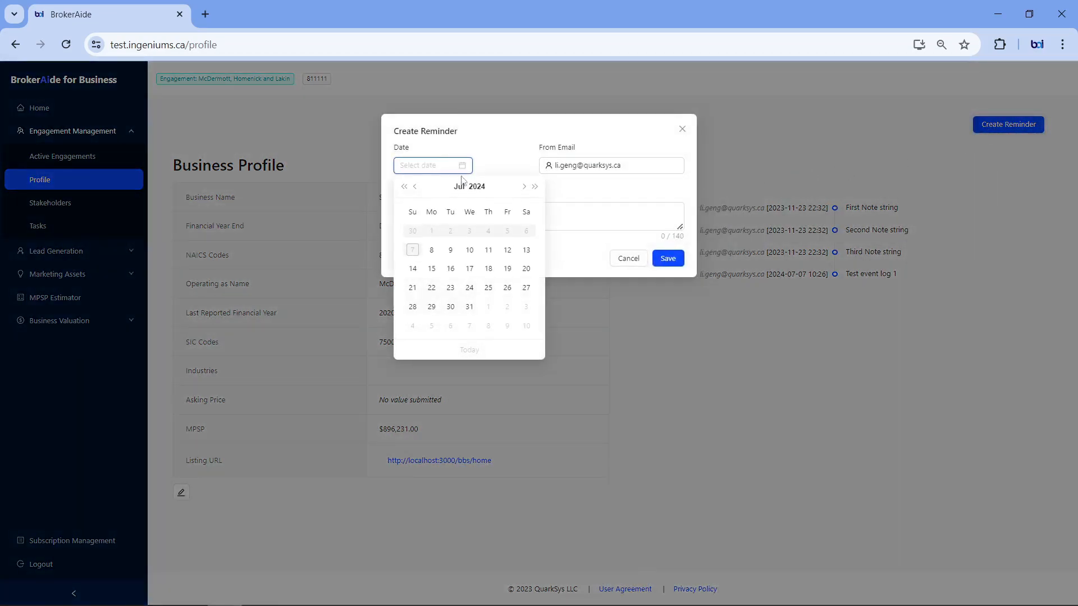
click(470, 288)
click(531, 220)
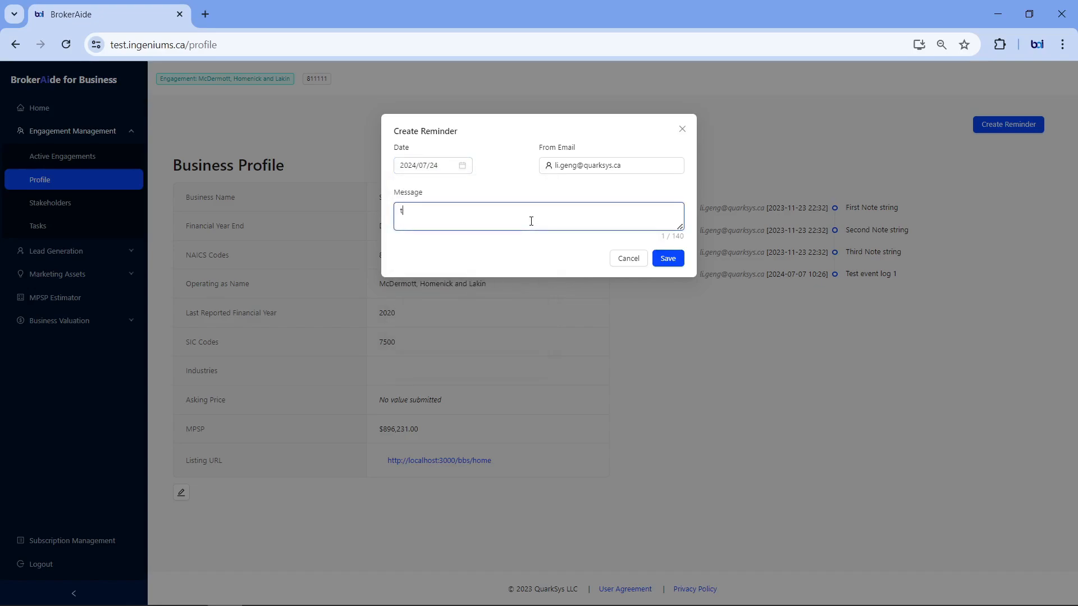
text(test reminder)
click(667, 260)
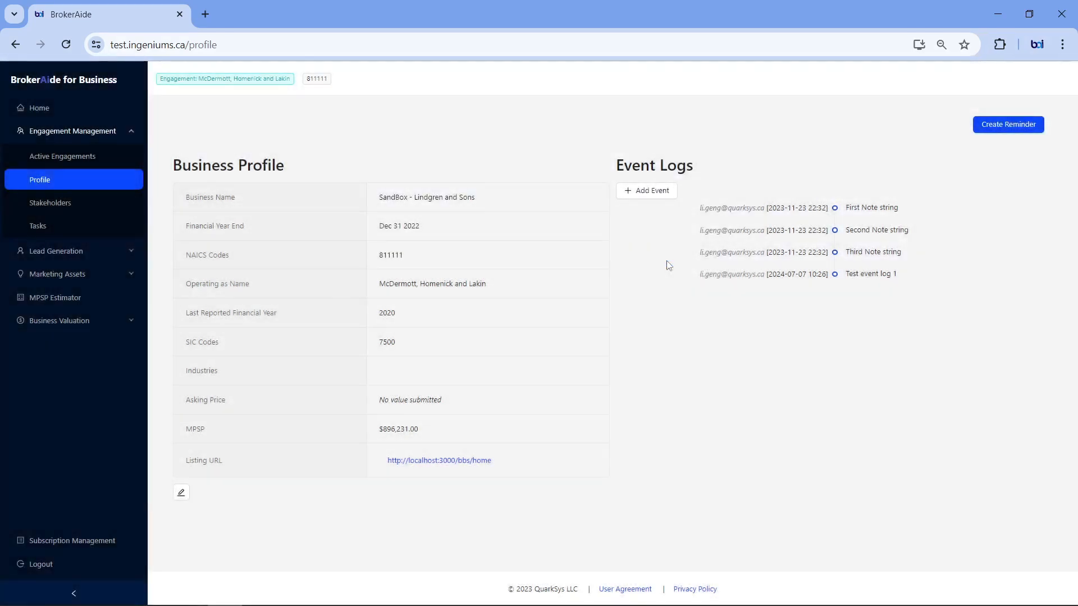
Step: Review the engagement's stakeholders, and open the new seller form and close it without adding anyone
click(66, 205)
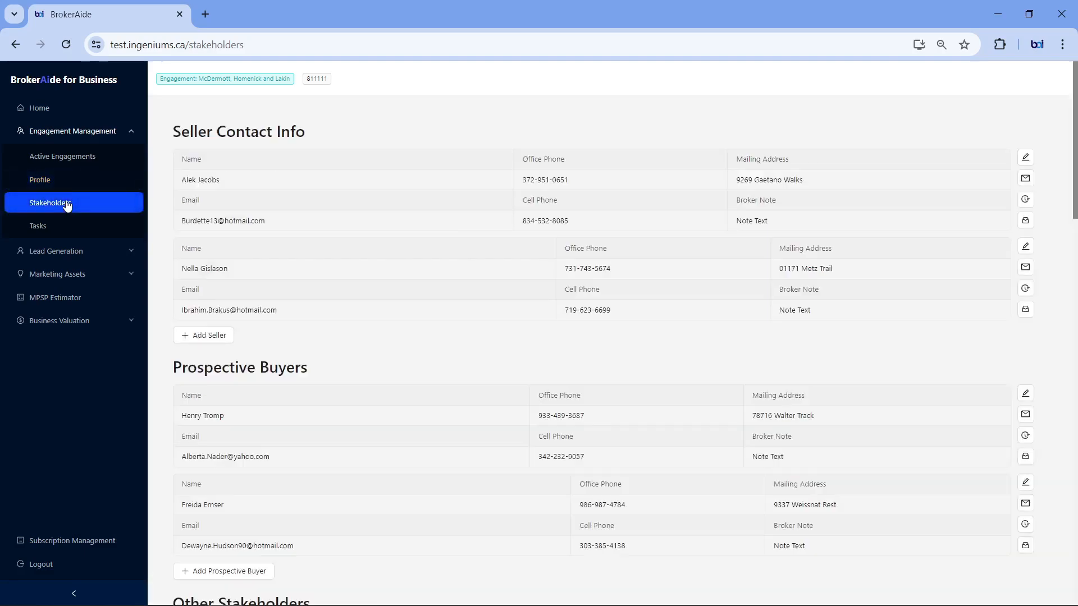
scroll(251, 327, down, 5)
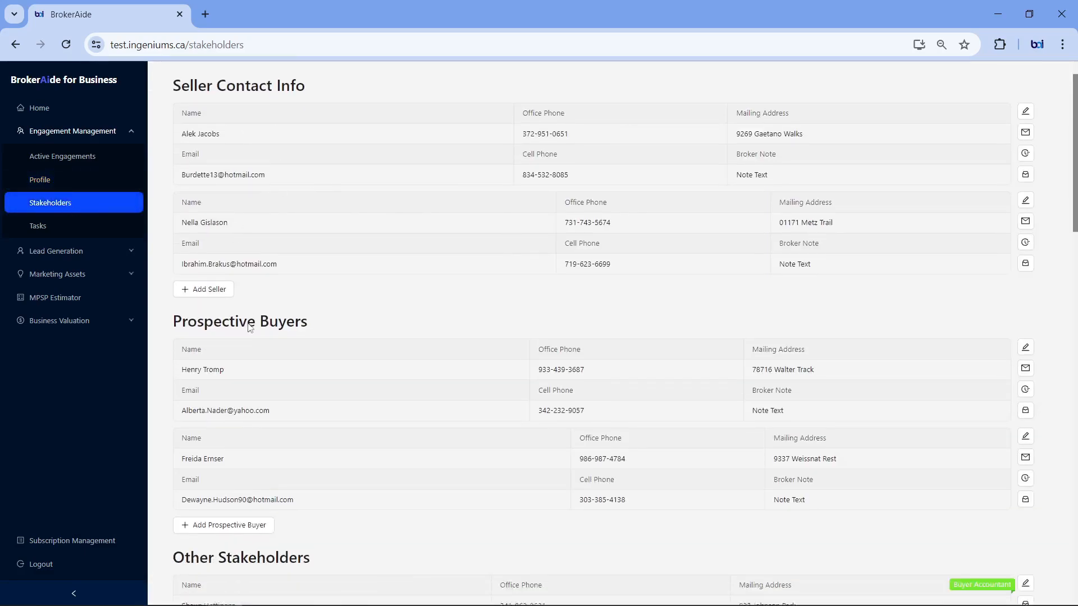
scroll(252, 330, down, 1)
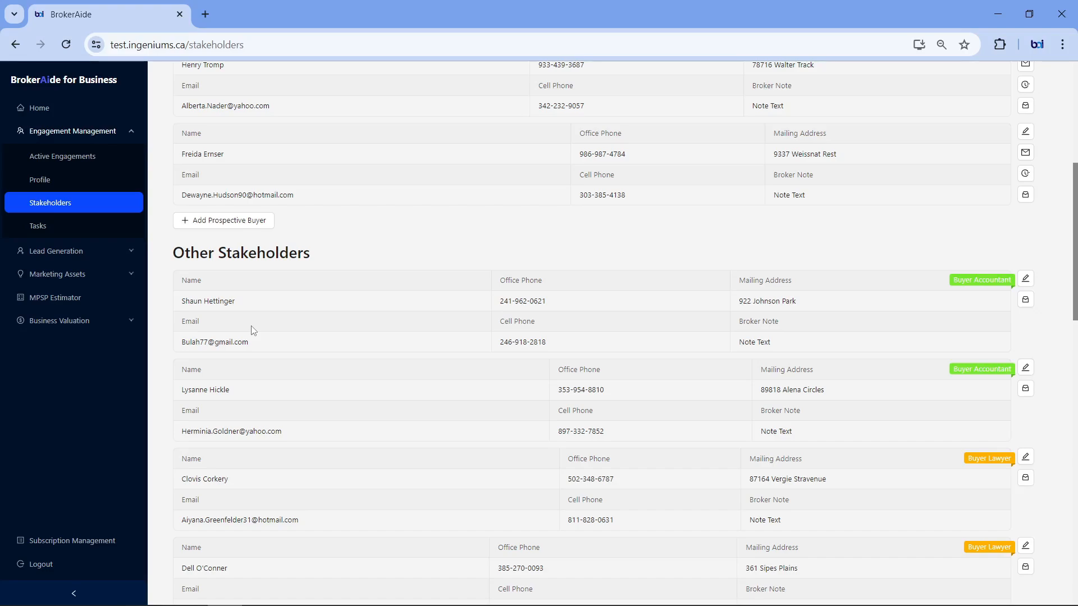
scroll(252, 330, down, 1)
scroll(252, 330, up, 7)
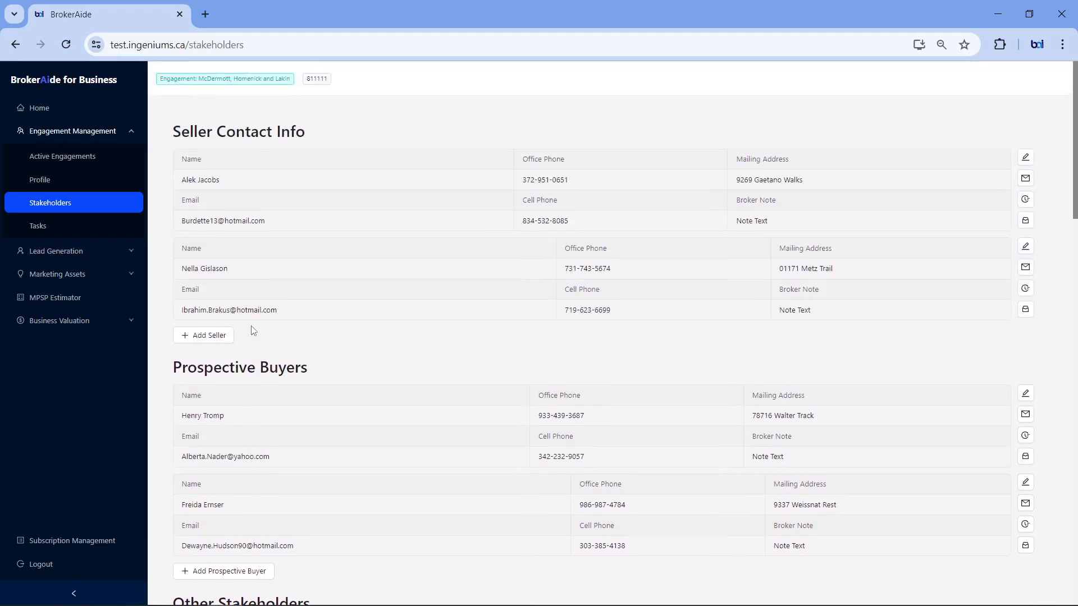
click(215, 337)
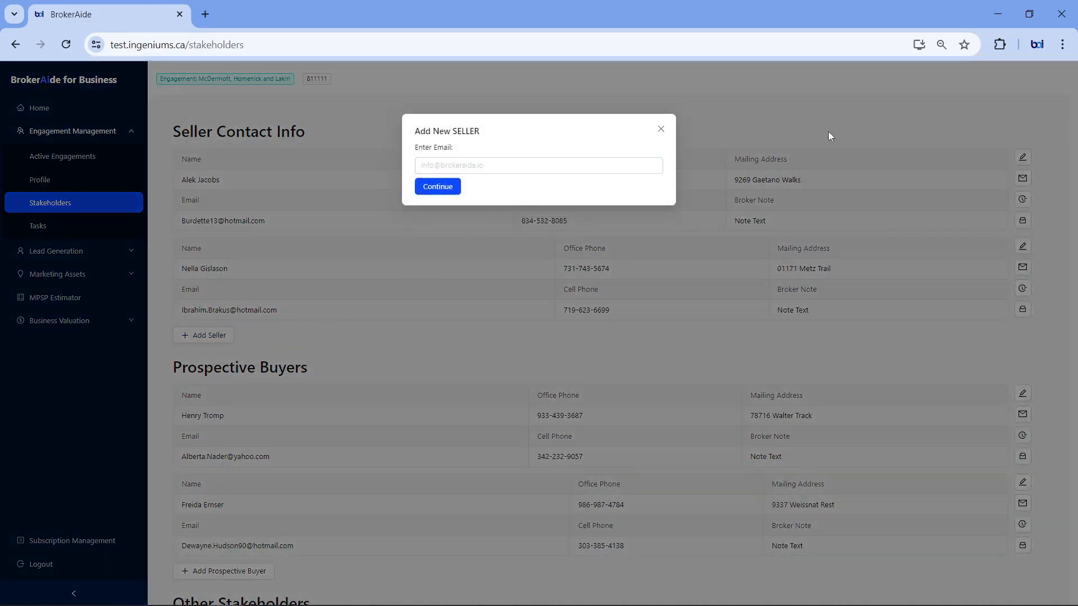
click(661, 129)
Step: Start adding a prospective buyer and continue with the buyer's email address
scroll(480, 303, down, 1)
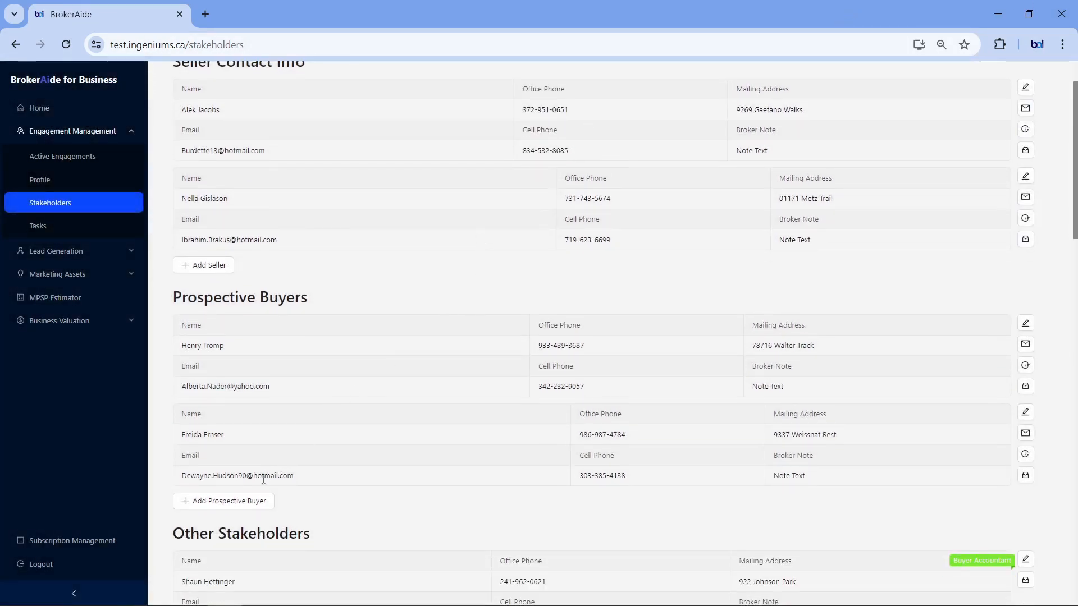
click(240, 504)
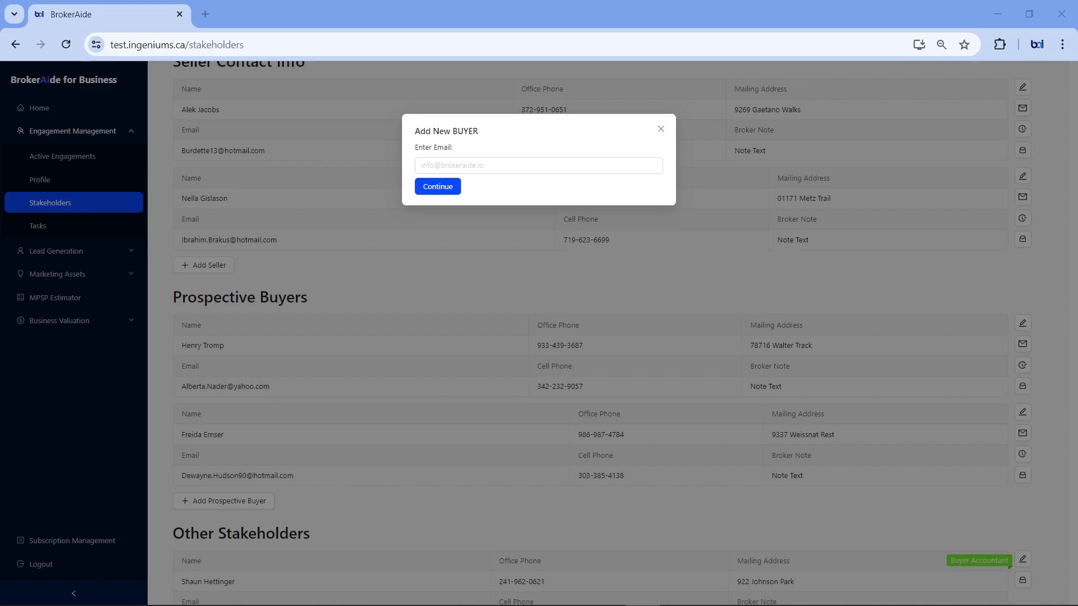
click(484, 165)
key(ctrl+v)
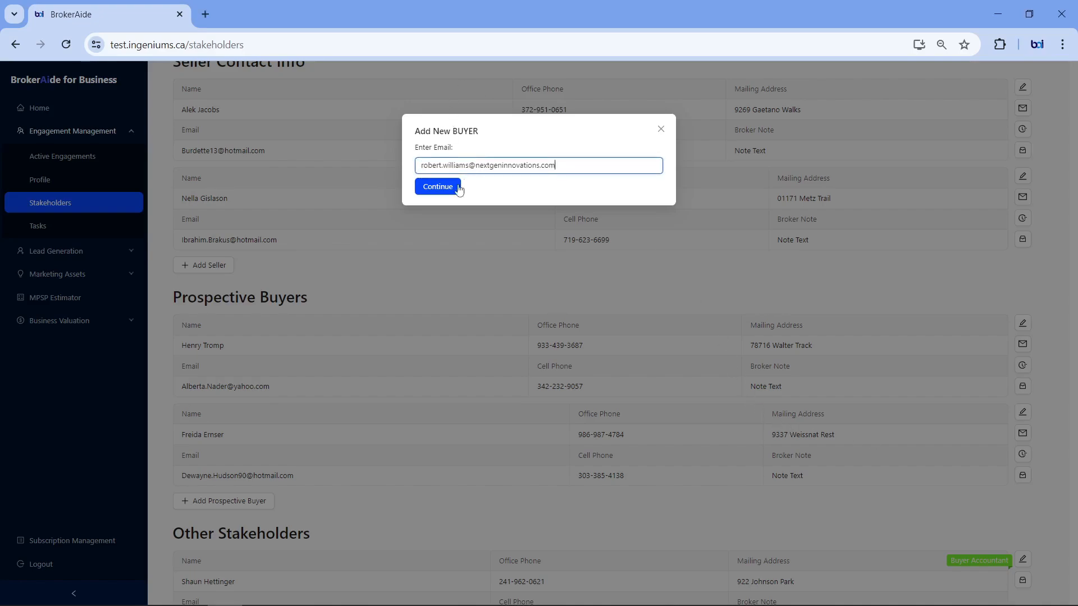
click(433, 188)
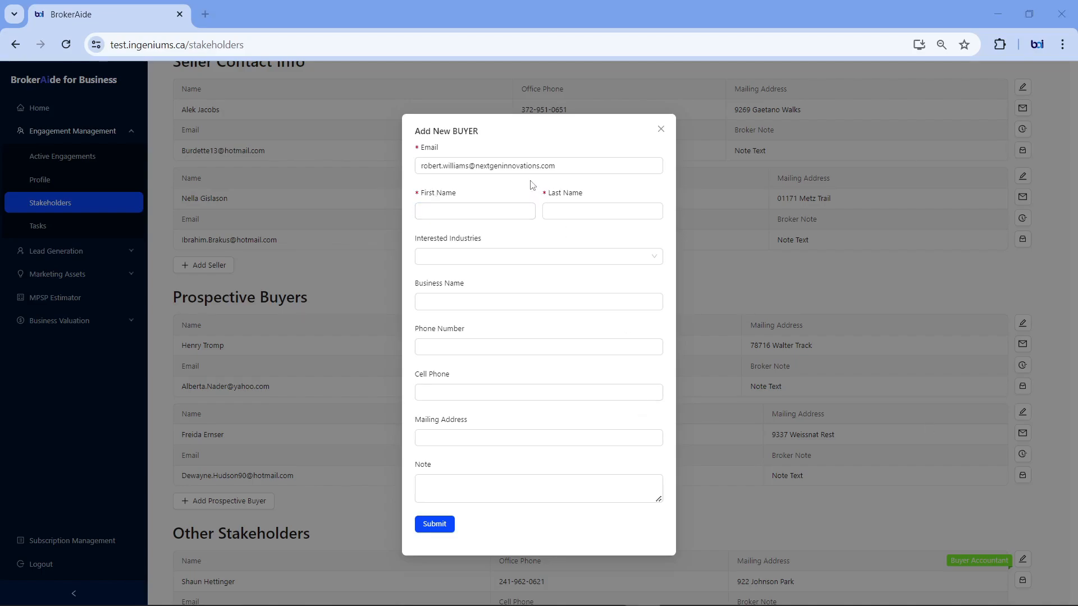
Step: Enter the buyer's first and last name and select Engineering as the interested industry
click(500, 210)
text(Robert)
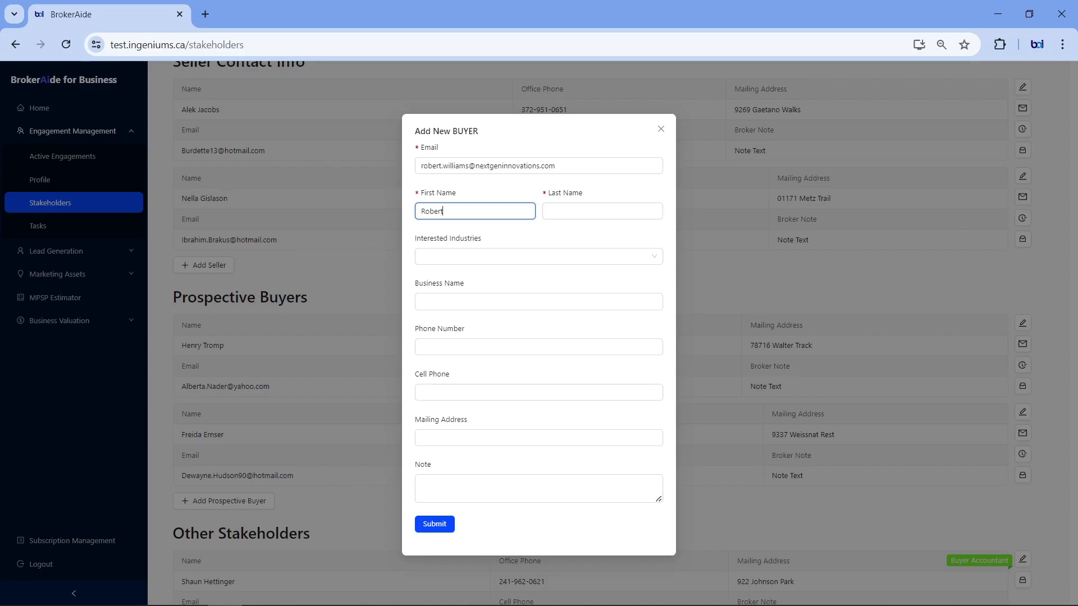
key(alt+Tab)
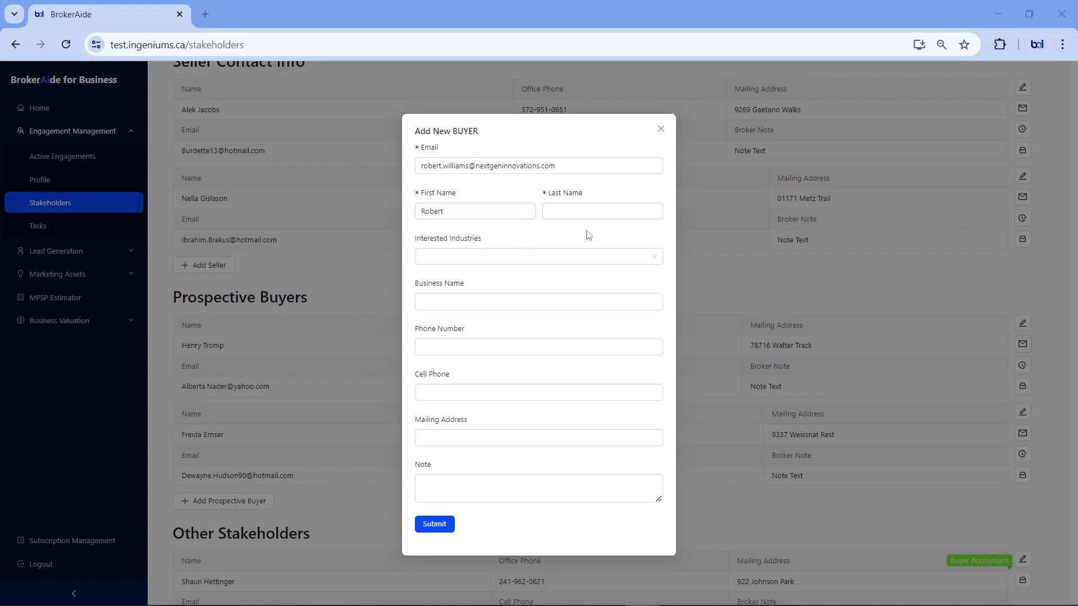
click(603, 211)
text(Williams)
click(629, 256)
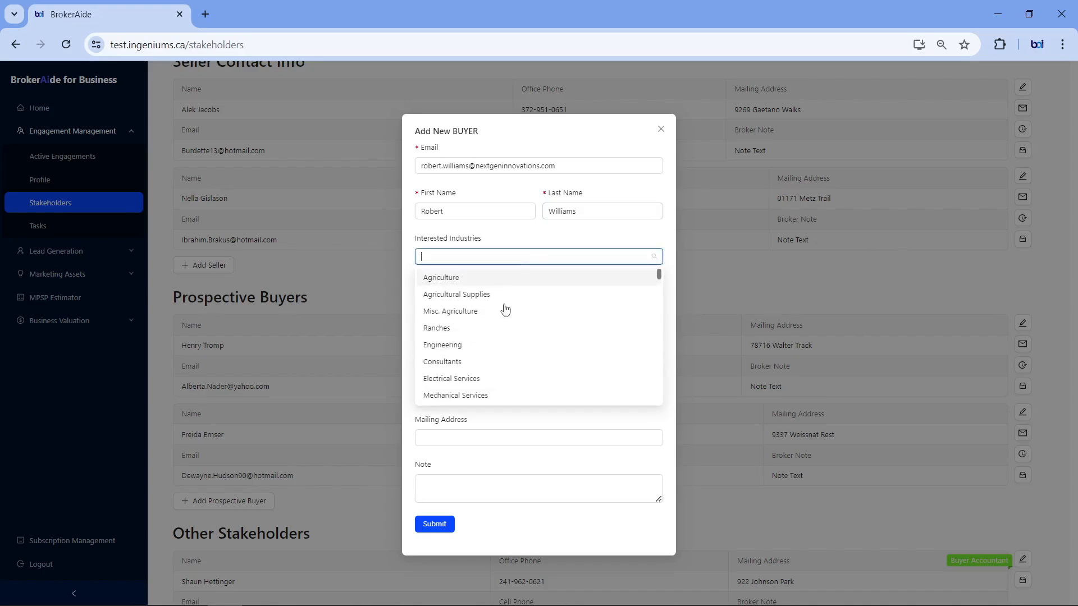
click(443, 345)
click(626, 237)
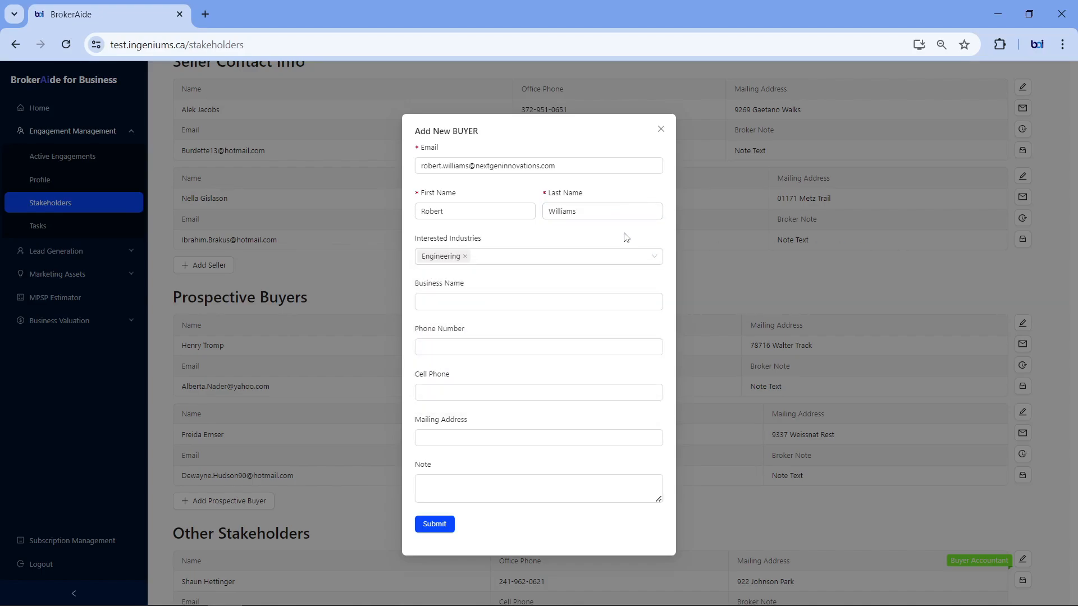
Step: Fill in the buyer's business name and submit the new prospective buyer
click(642, 605)
click(446, 302)
text(NextGen Innovations)
click(442, 522)
Step: Examine the new stakeholder form under Other Stakeholders, choosing the type Other, and cancel it without saving
scroll(390, 408, down, 1)
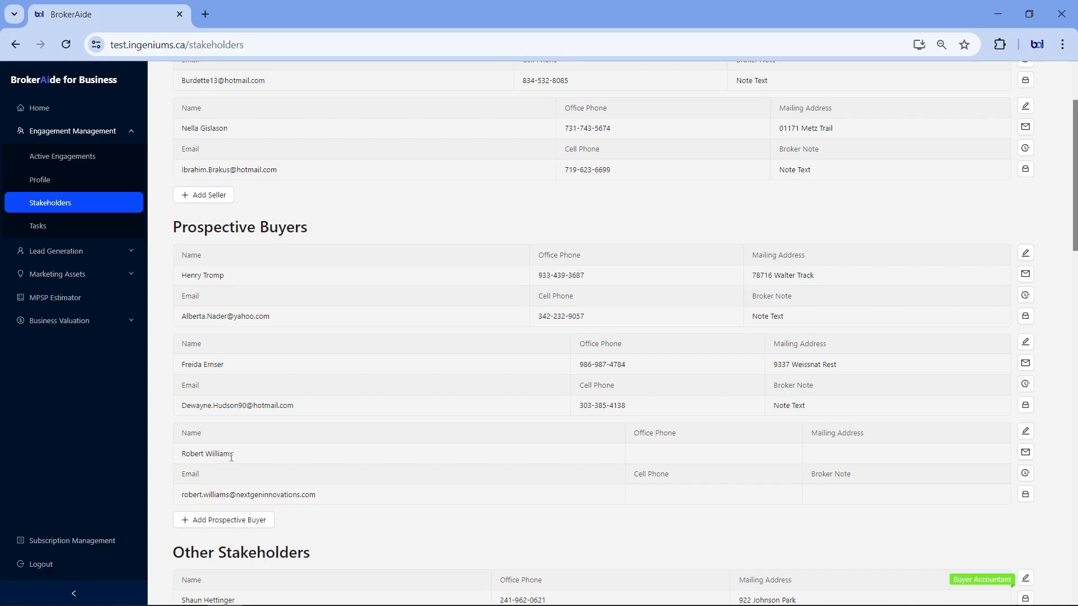
scroll(231, 457, down, 15)
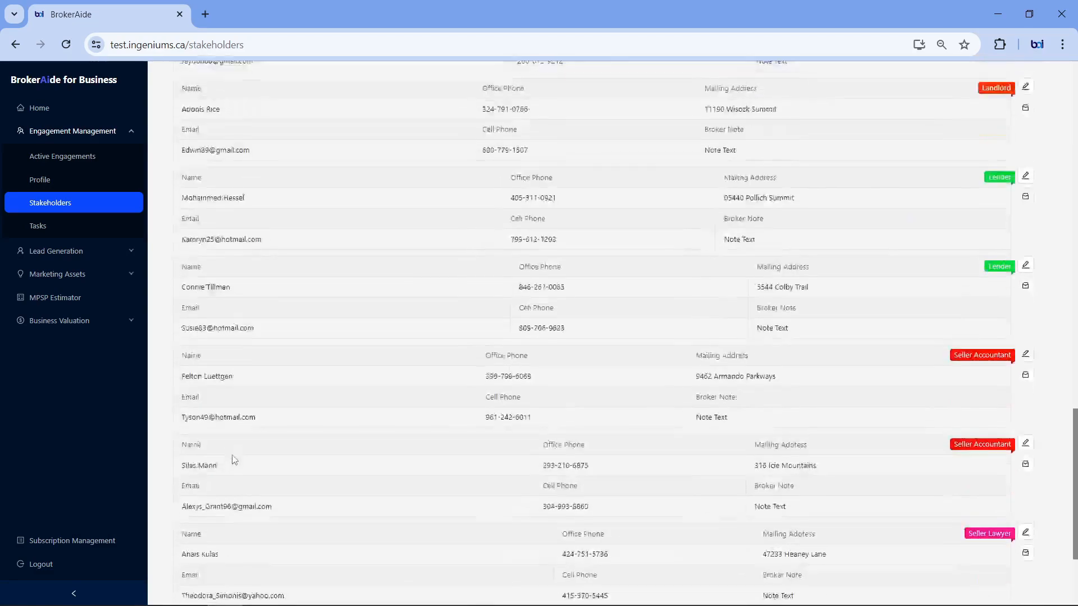
scroll(231, 459, down, 3)
scroll(225, 488, up, 4)
scroll(230, 539, down, 3)
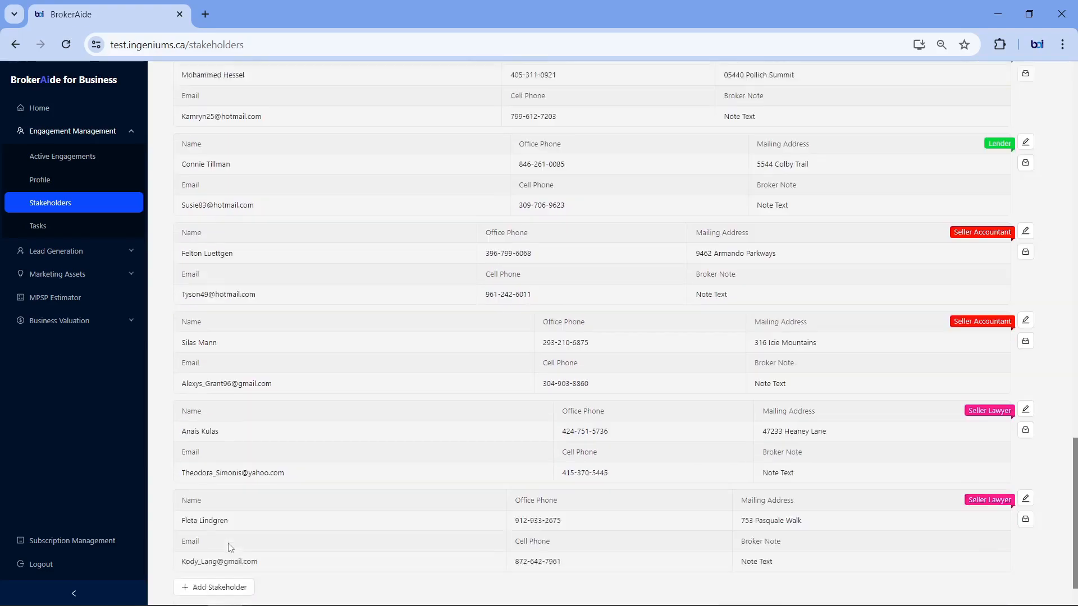
scroll(230, 547, down, 1)
click(235, 545)
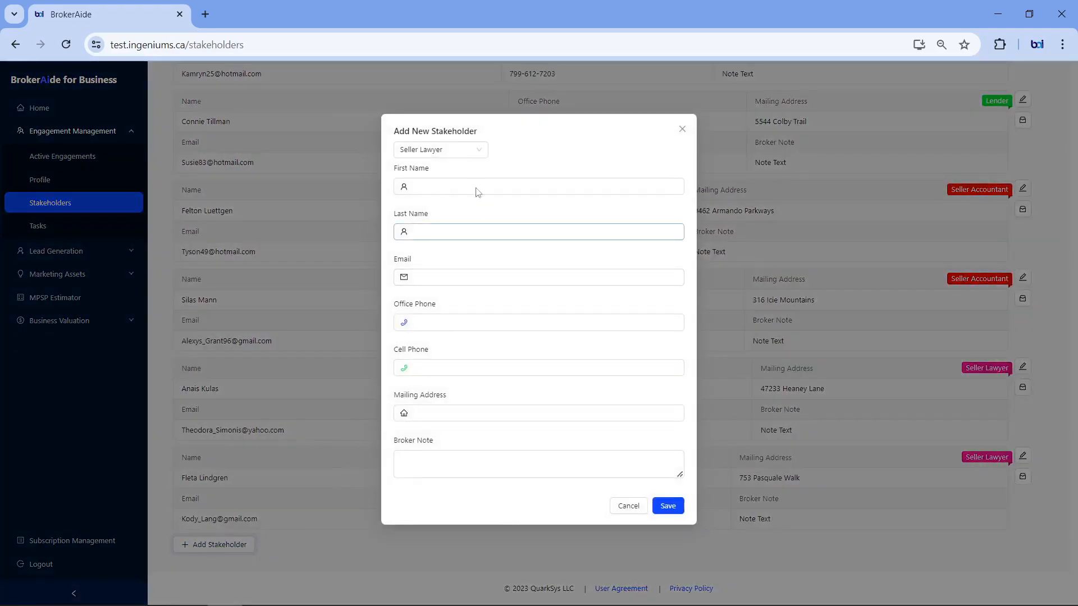
click(473, 150)
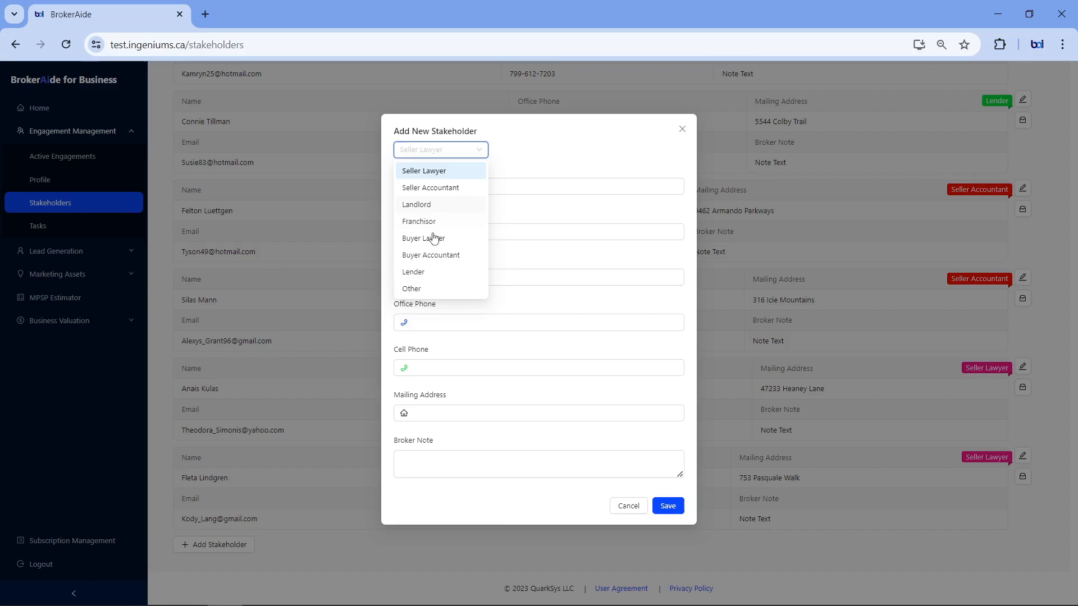
click(430, 288)
click(493, 182)
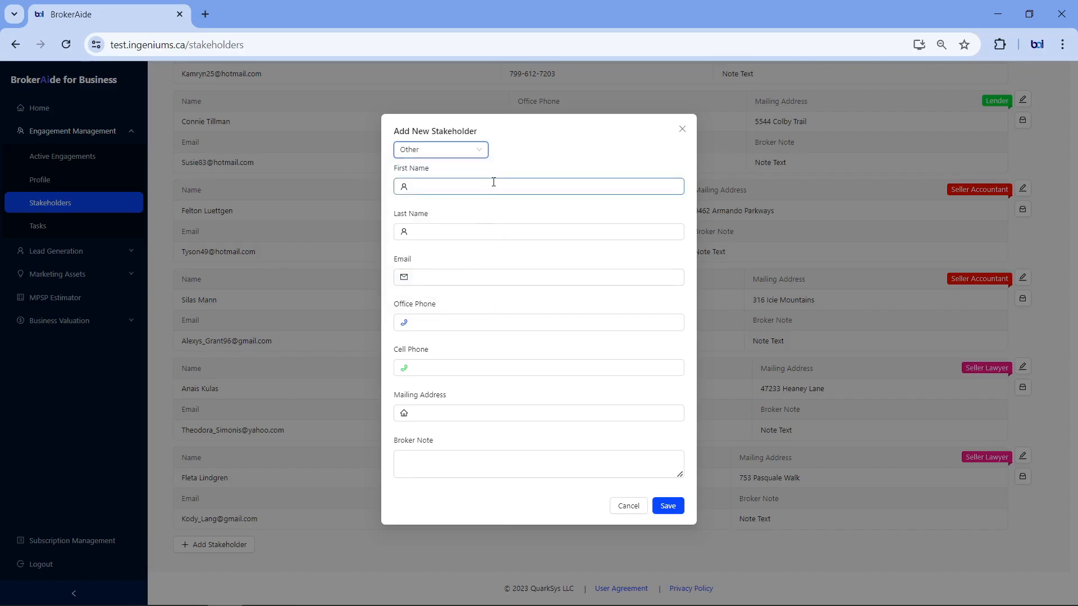
click(628, 506)
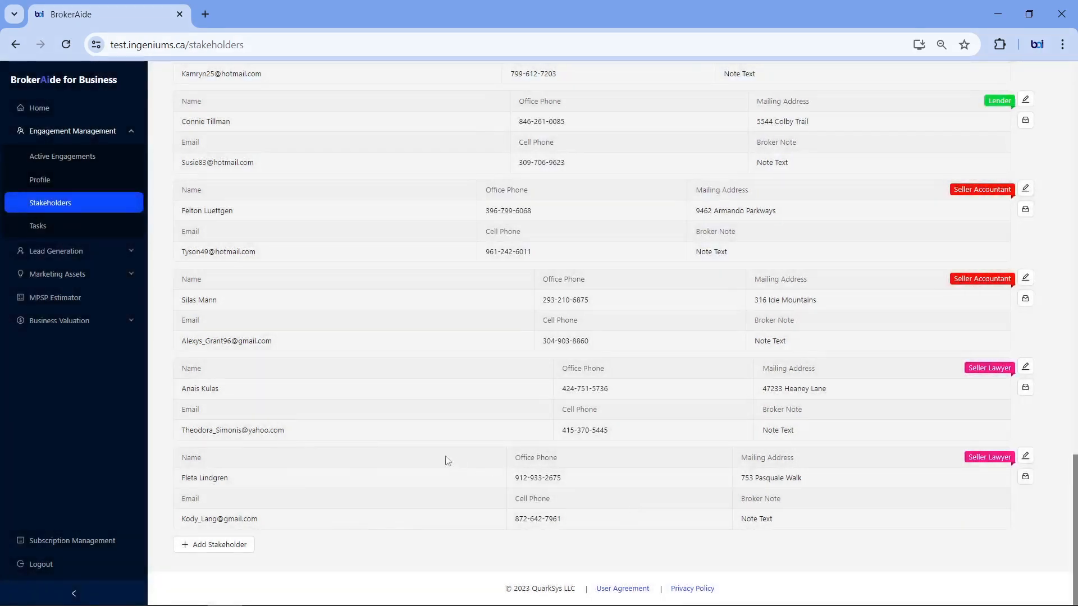
Step: Open the engagement's tasks and view the Under Valuation, Go To Market and Engage Buyer stages
scroll(361, 433, up, 3)
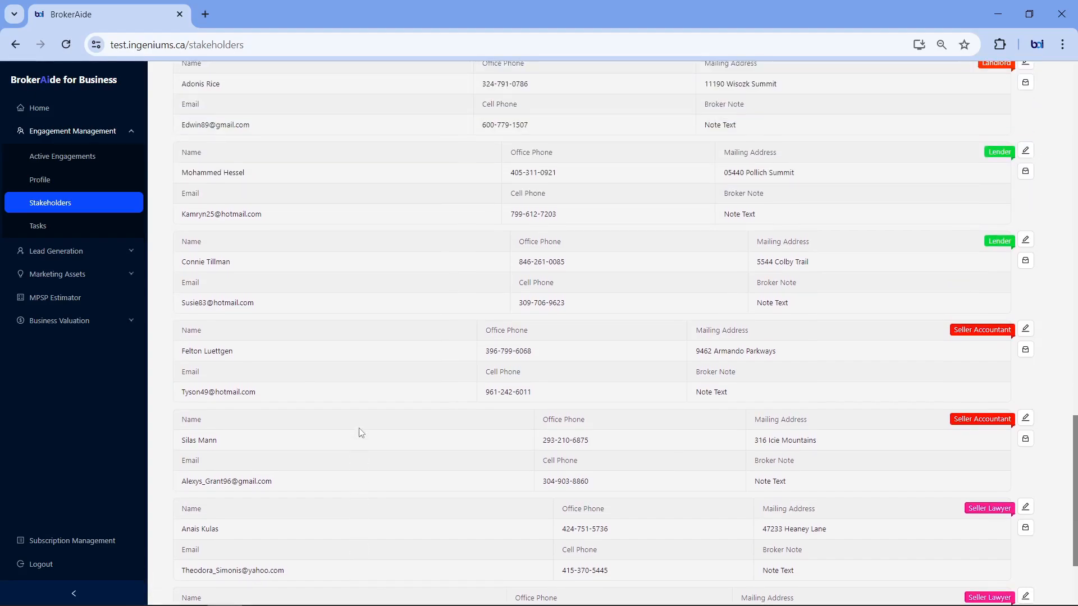
scroll(361, 432, up, 2)
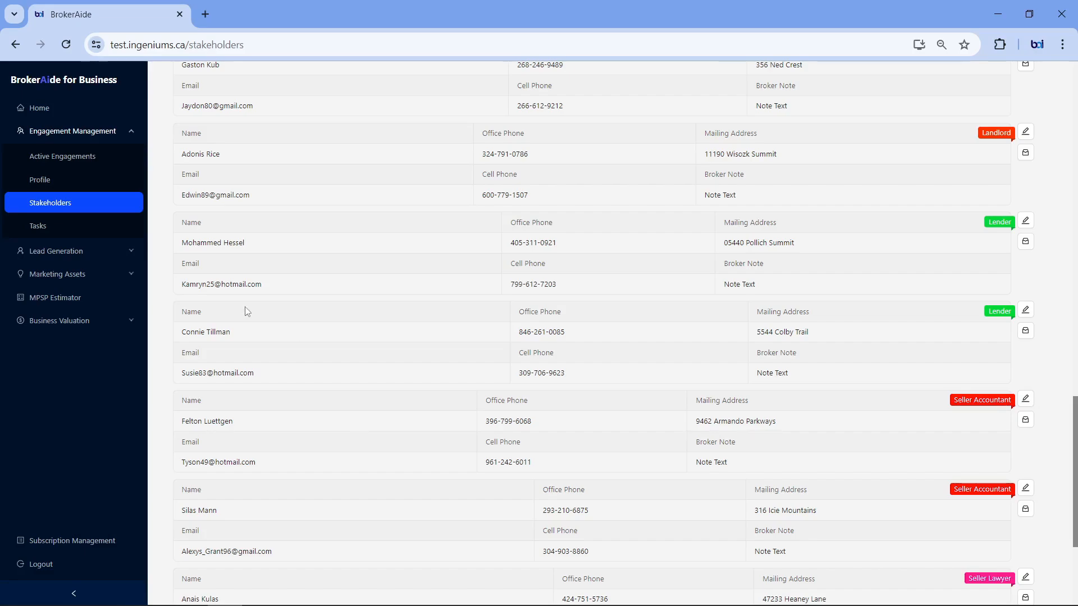
click(54, 233)
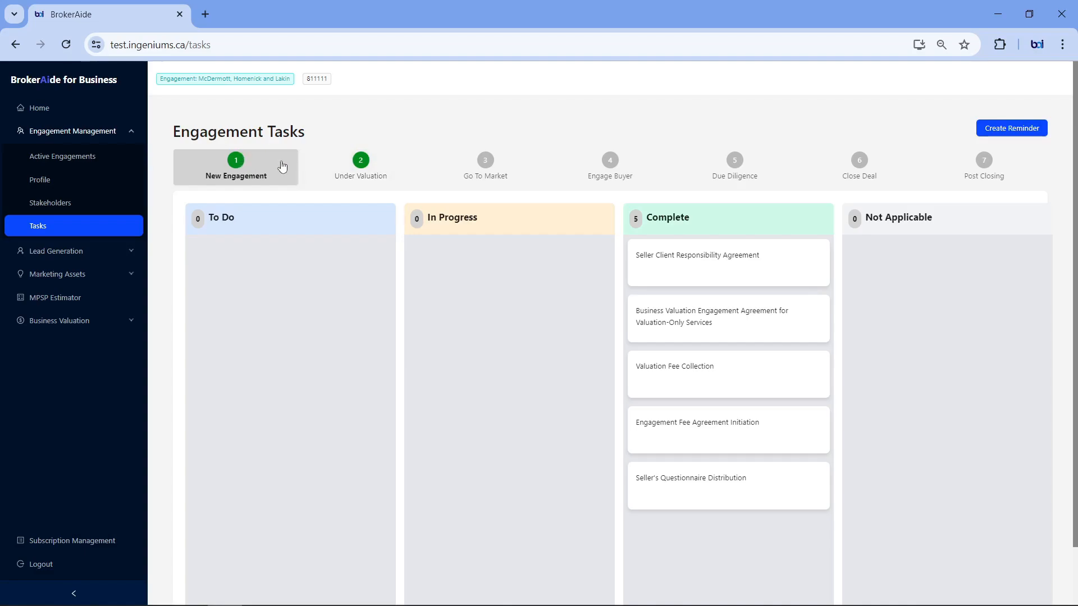
click(391, 166)
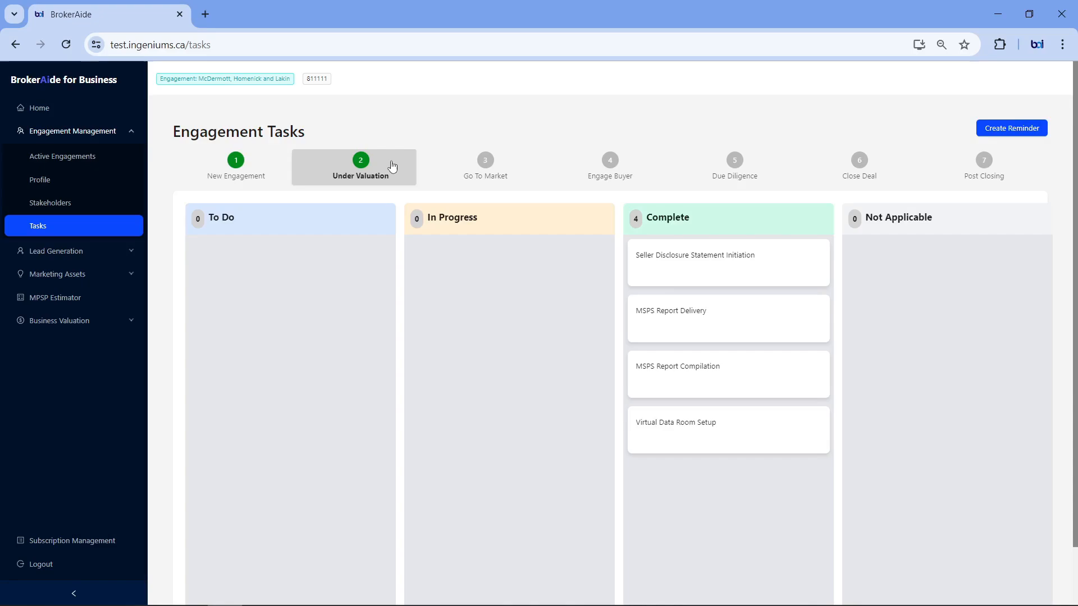
click(531, 167)
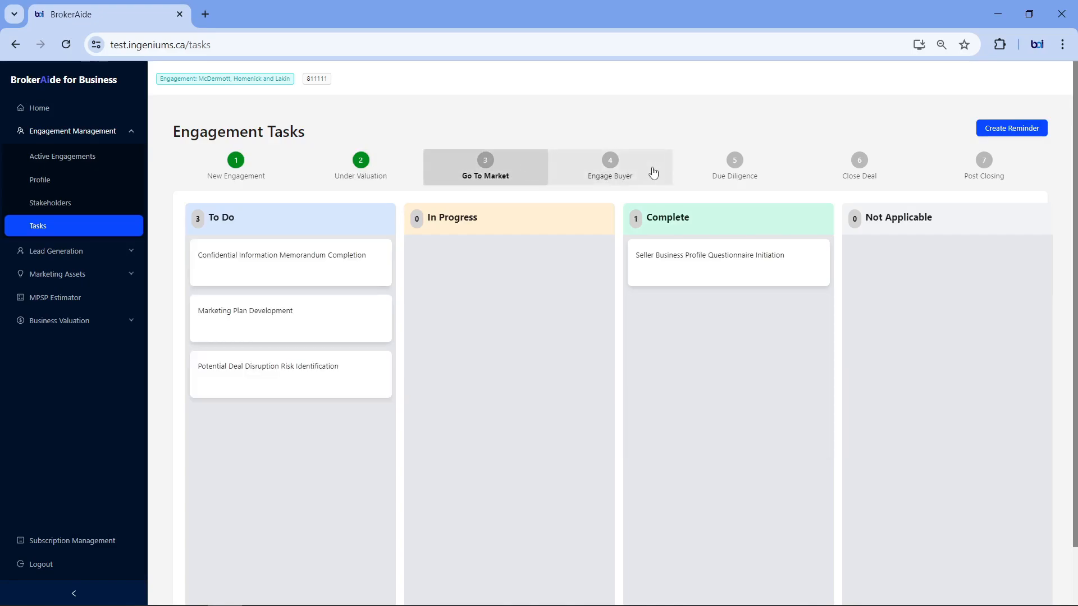
click(653, 172)
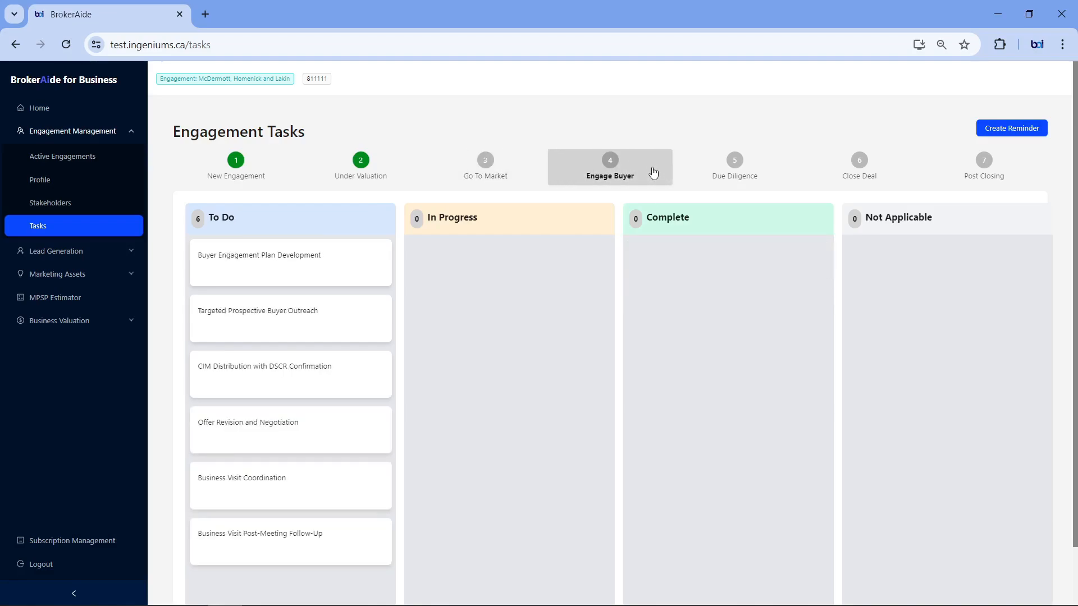
Step: View the engagement's tasks for the Due Diligence, Close Deal and Post Closing stages
click(774, 173)
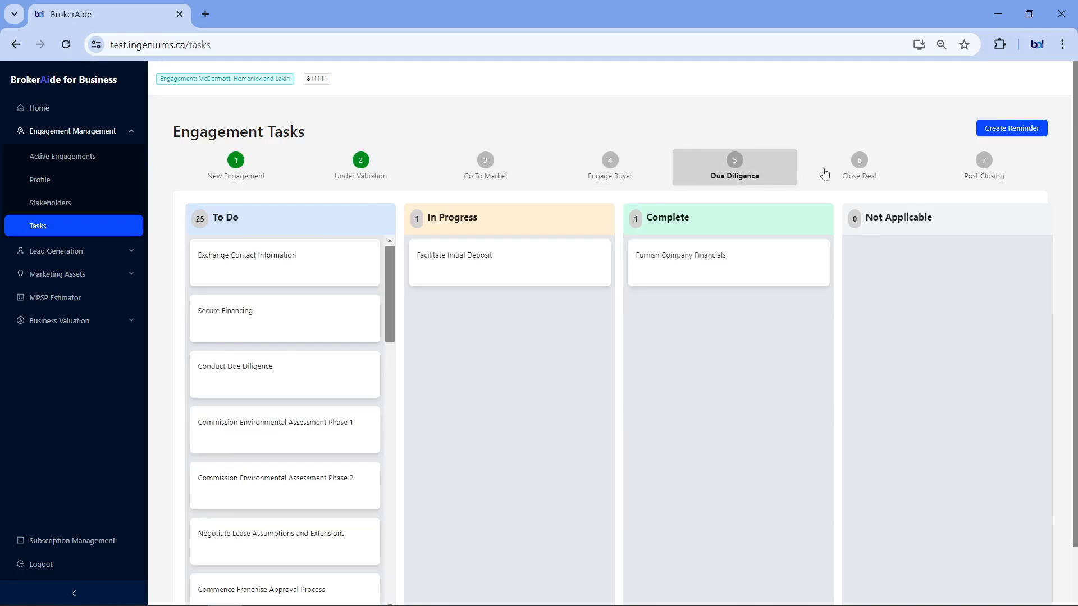
click(871, 172)
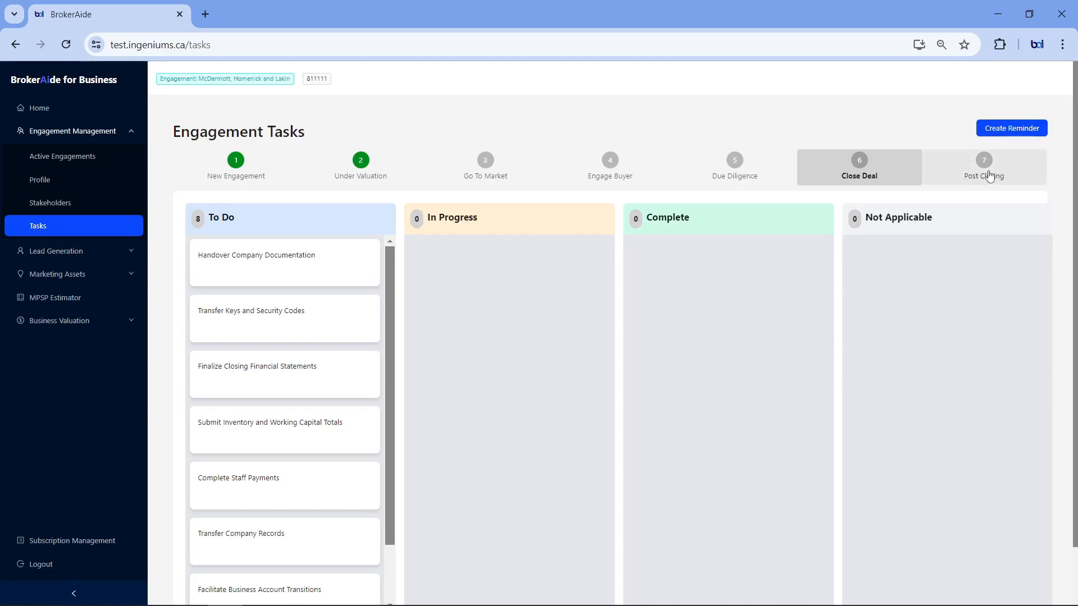
click(1008, 172)
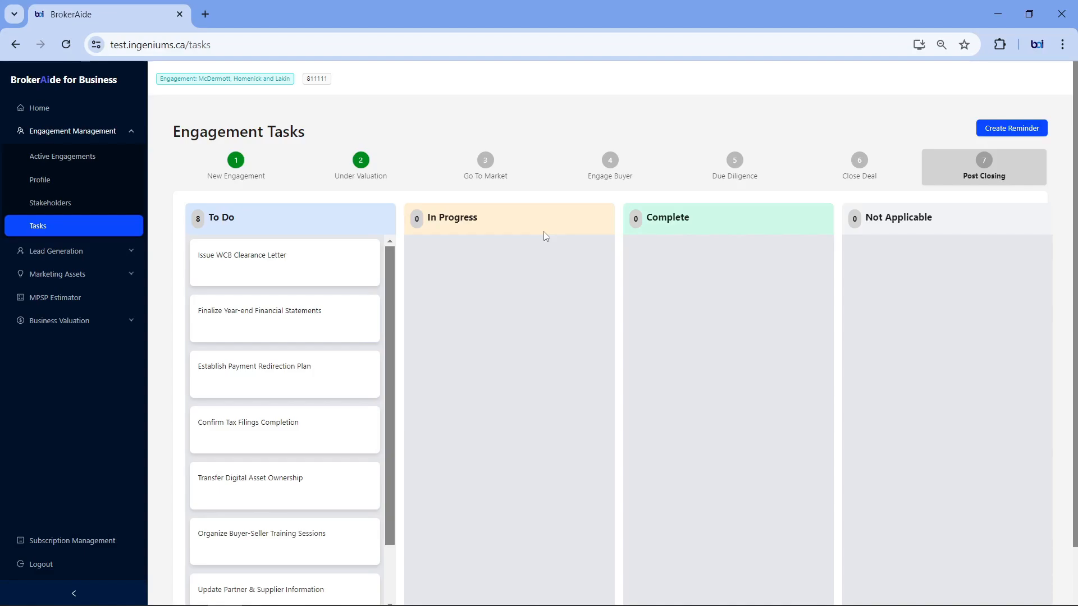
Step: Go back to the Due Diligence stage and review the details and event log of Furnish Company Financials
click(755, 168)
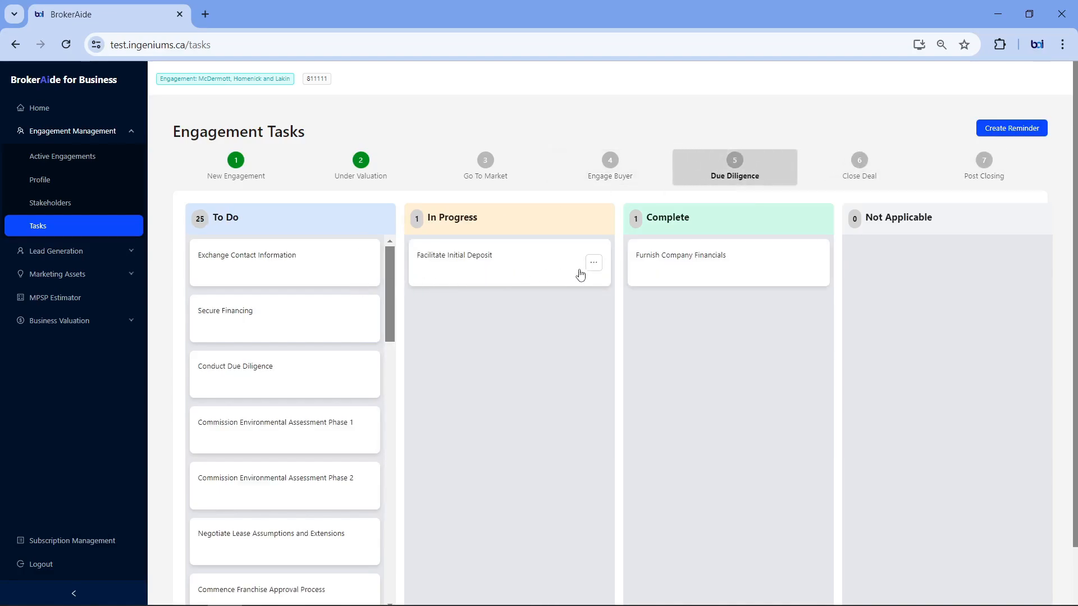
click(813, 263)
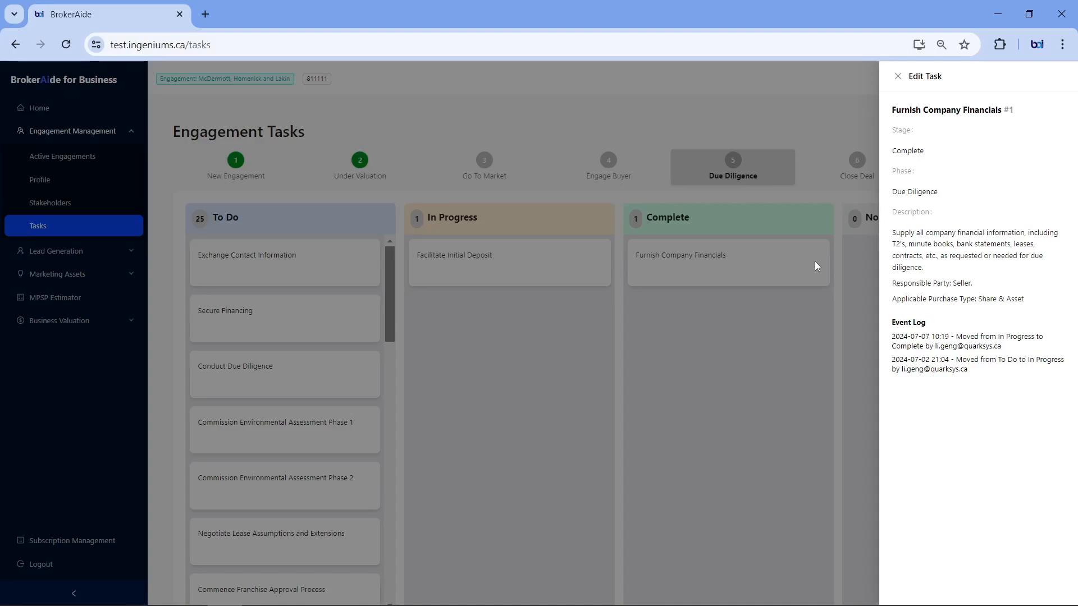
click(779, 337)
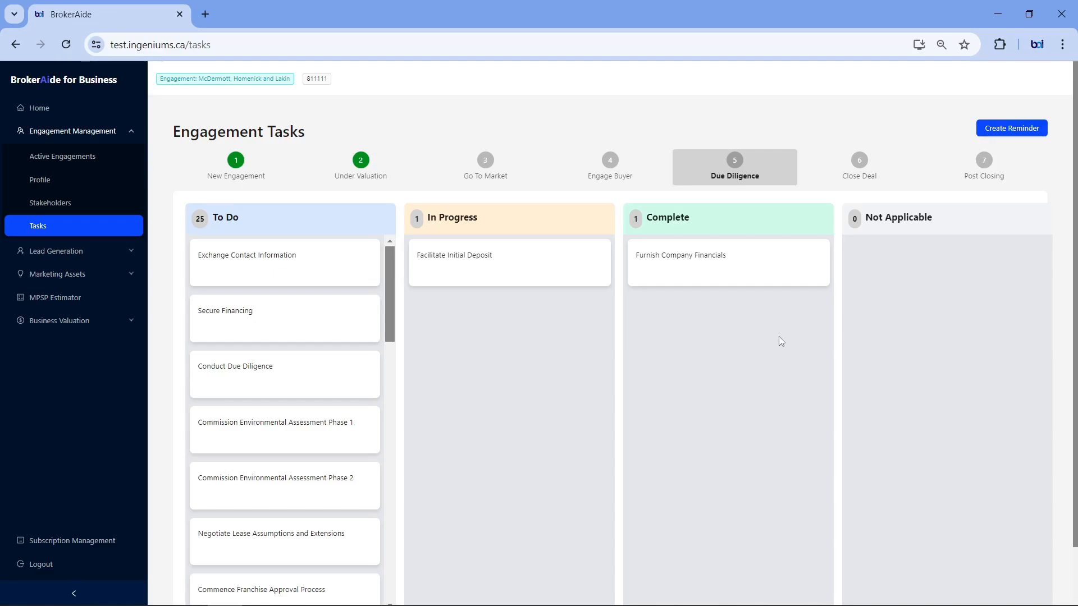
Step: Move Facilitate Initial Deposit to Complete and Exchange Contact Information to In Progress, and check the deposit task's event log
drag(466, 277, 708, 350)
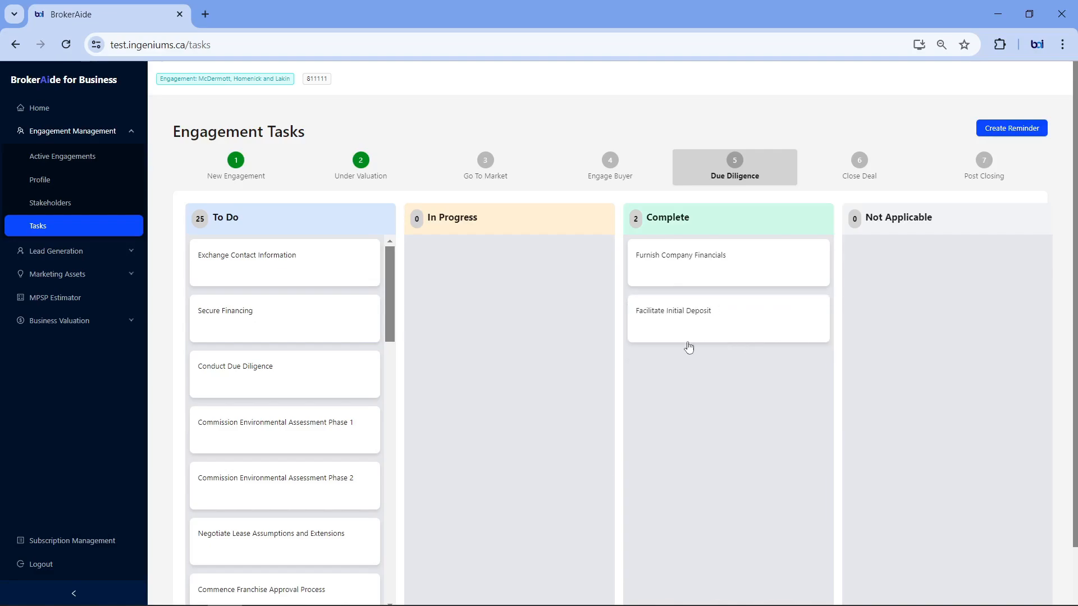
drag(313, 282, 520, 284)
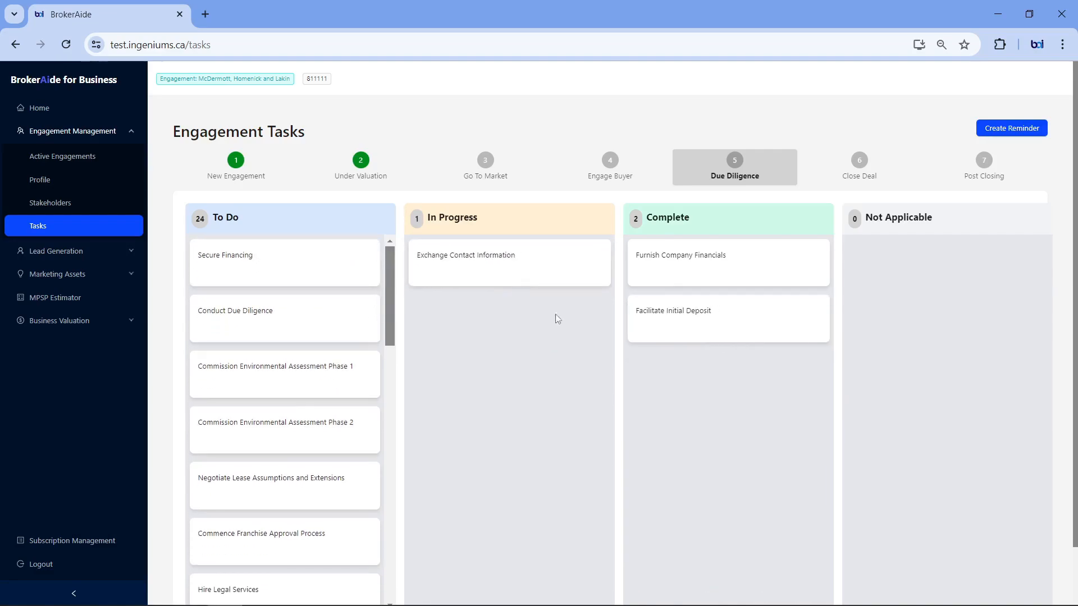
click(812, 320)
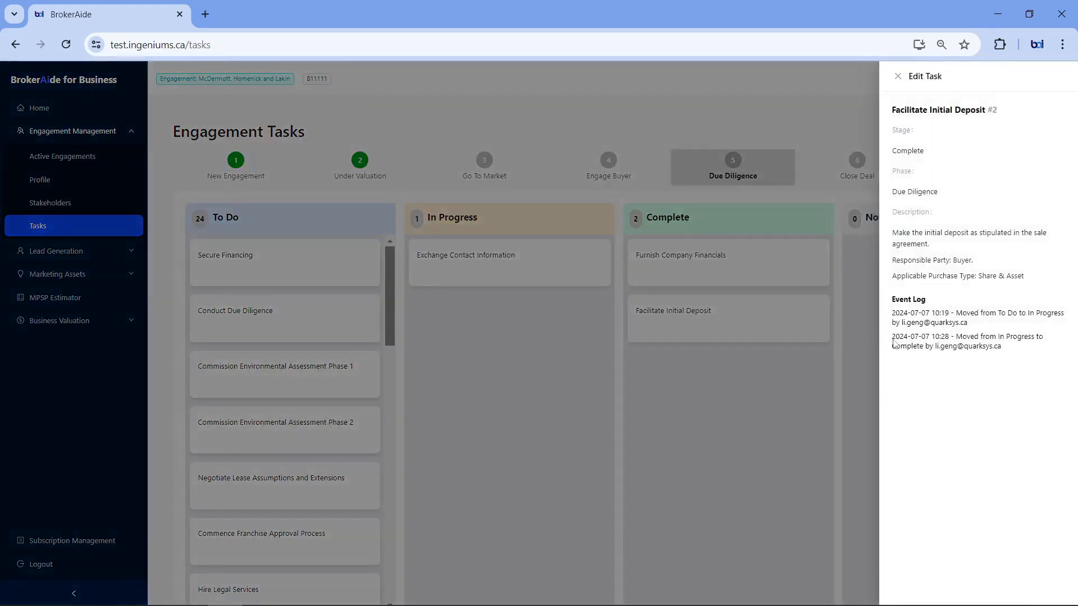
click(775, 395)
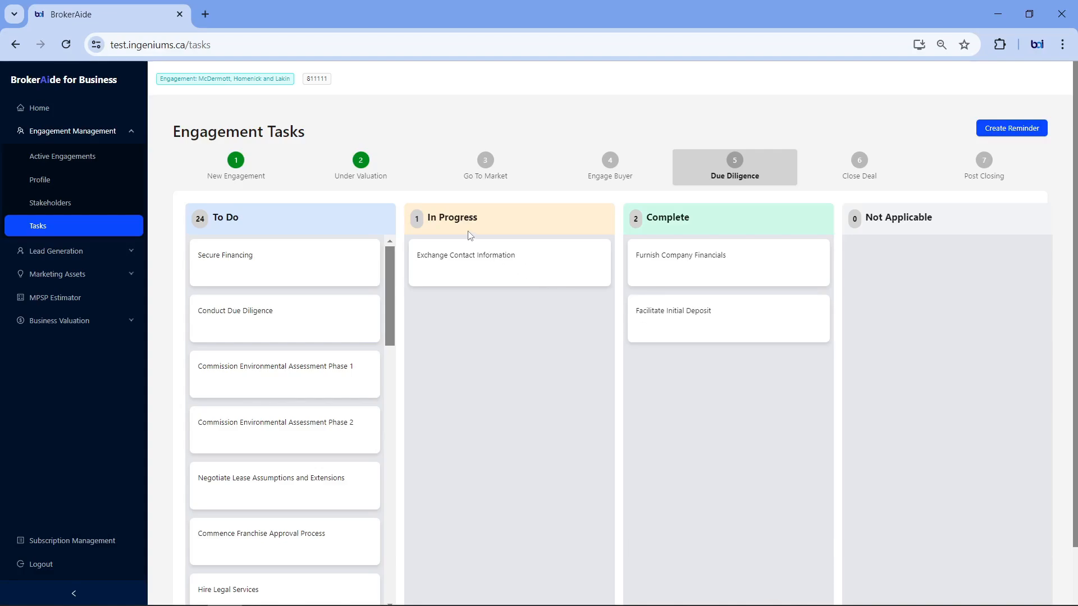
Step: Move the remaining Go To Market to-do tasks, including Potential Deal Disruption Risk Identification, to Complete
click(500, 172)
drag(306, 271, 696, 320)
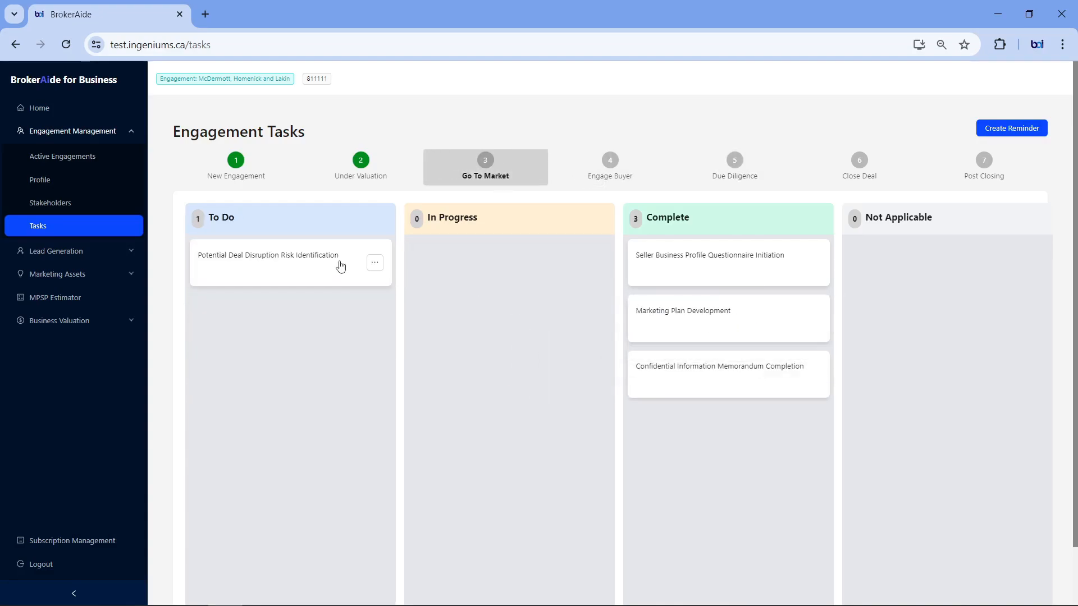
drag(339, 265, 769, 445)
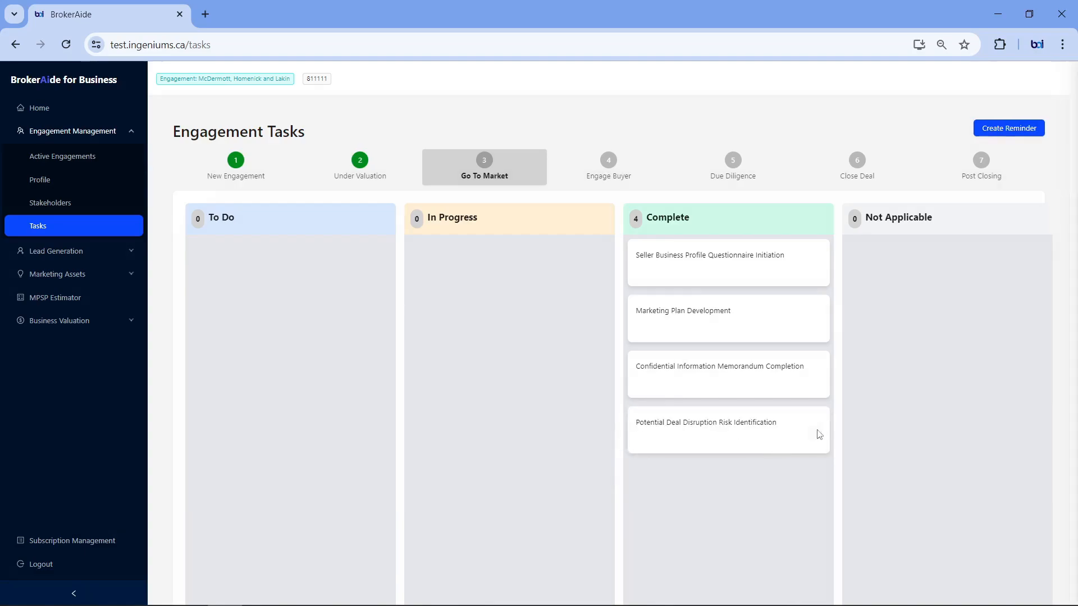
Step: Review the description and event log of the Potential Deal Disruption Risk Identification task and close its details
click(817, 432)
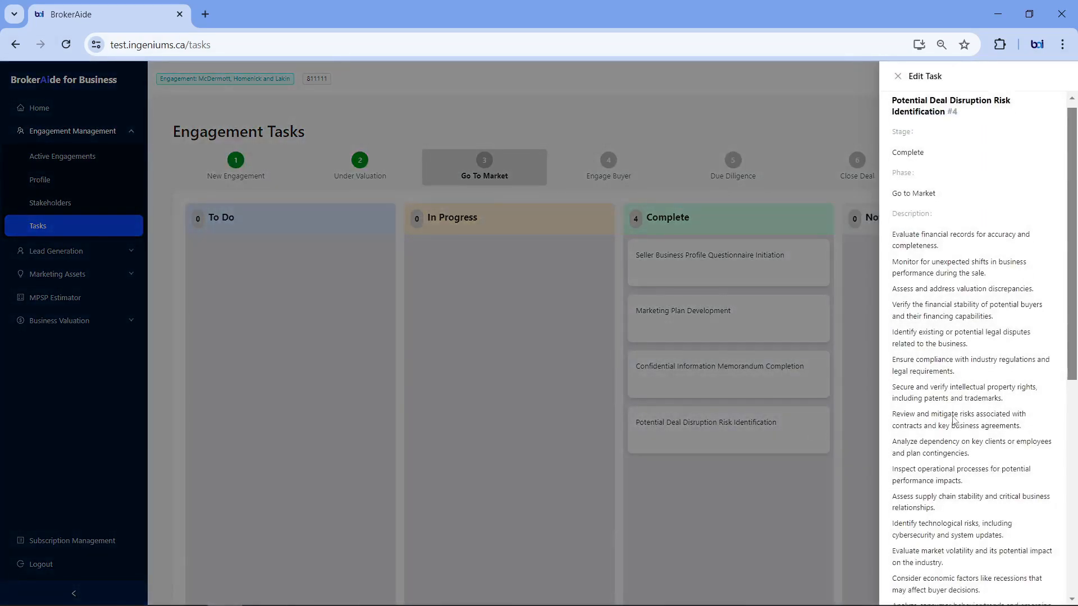
scroll(953, 420, down, 6)
scroll(952, 420, down, 1)
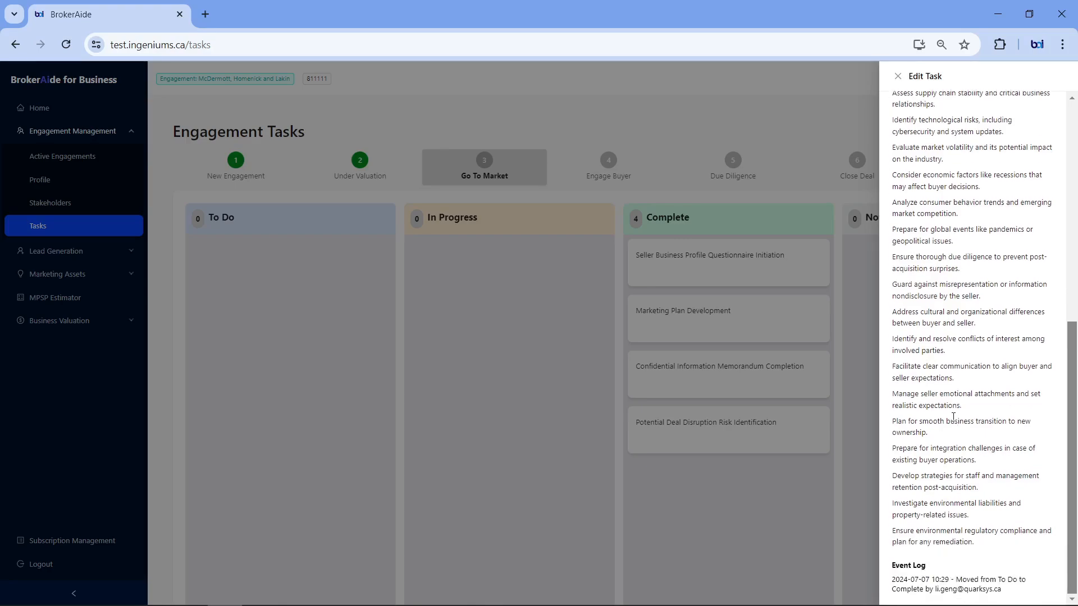
scroll(953, 416, up, 8)
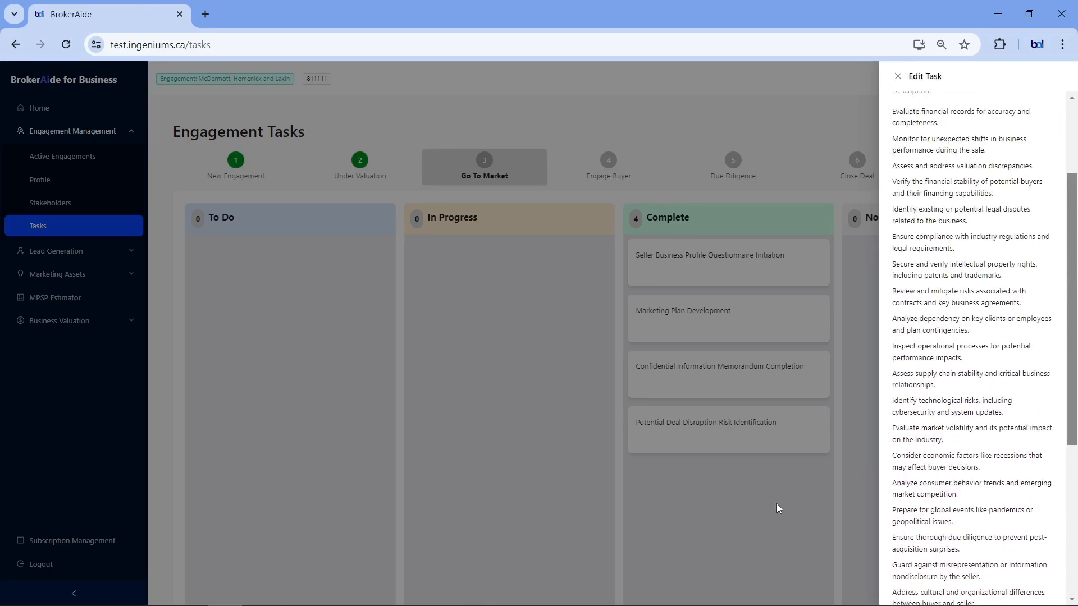
click(769, 496)
Step: Open the Engage Buyer stage and review the details of the Buyer Engagement Plan Development task
click(611, 170)
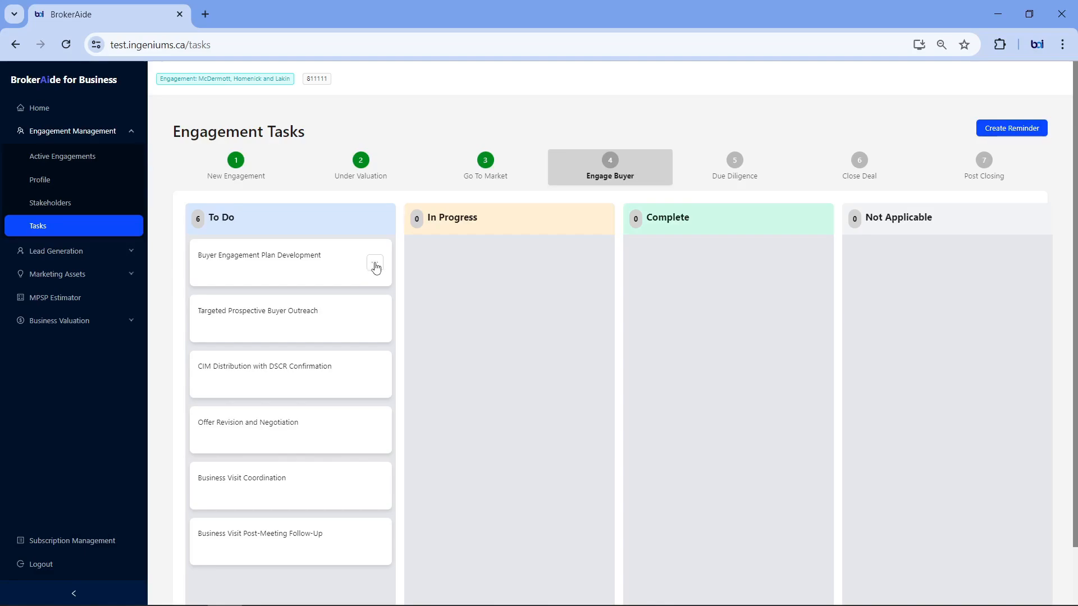
click(375, 268)
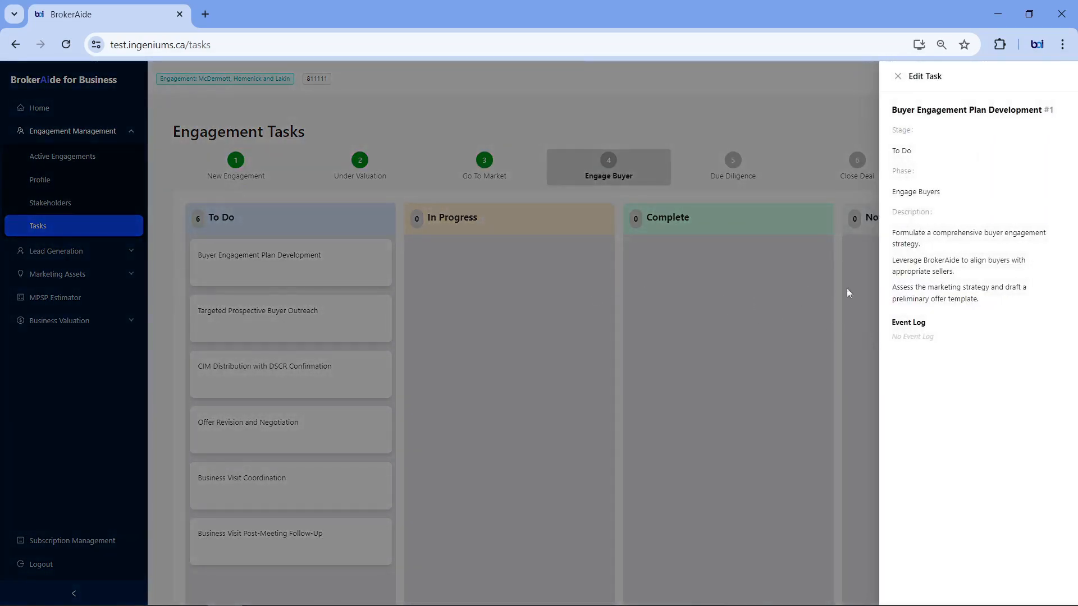
click(715, 311)
Step: Move Buyer Engagement Plan Development to In Progress and on to Complete, checking its event log after each move
drag(297, 258, 582, 282)
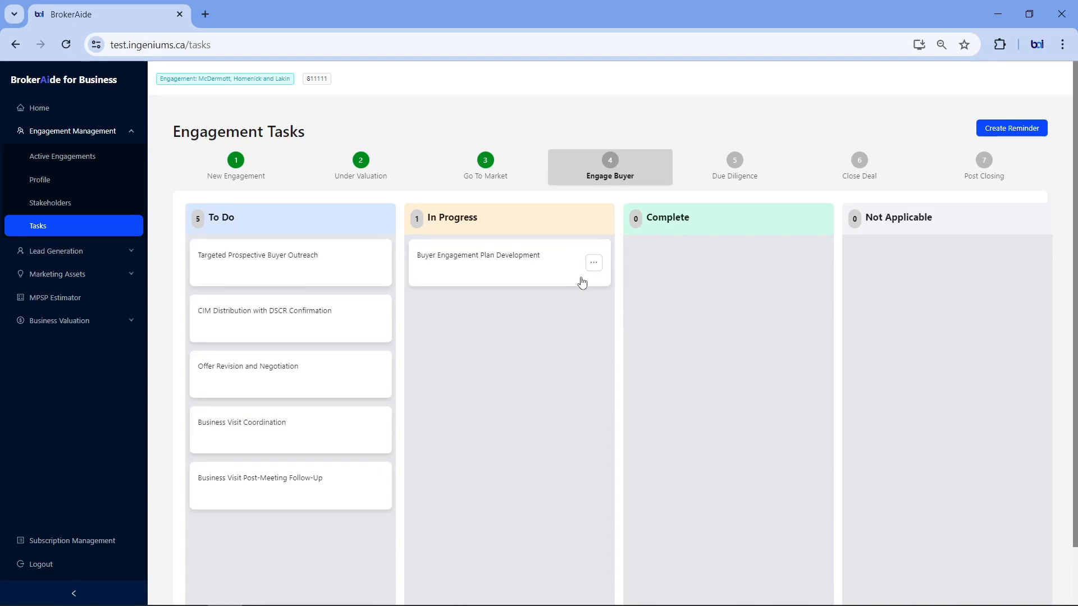
click(594, 268)
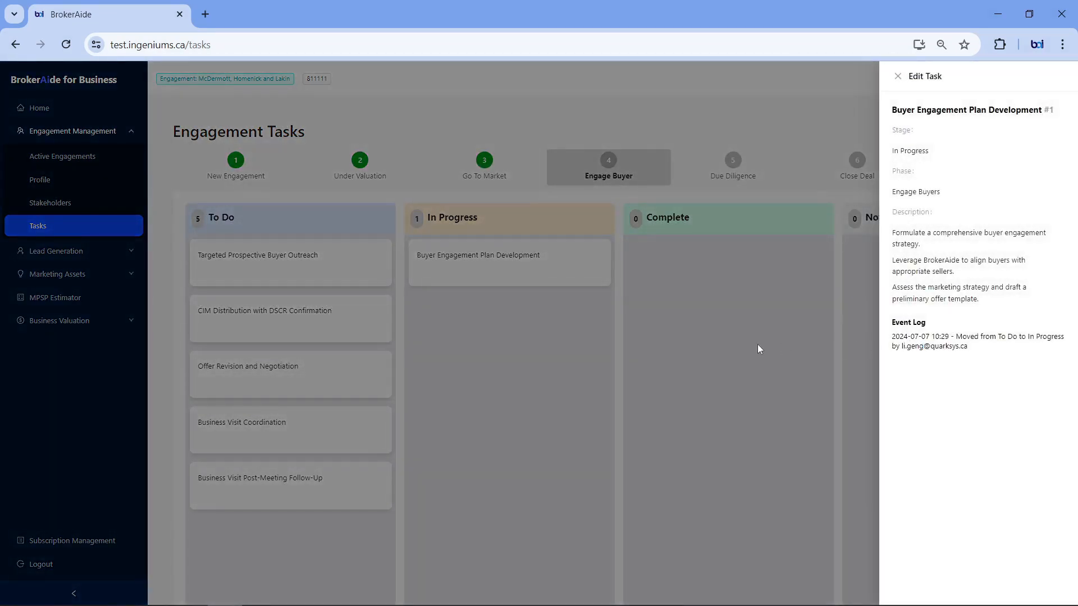
click(758, 348)
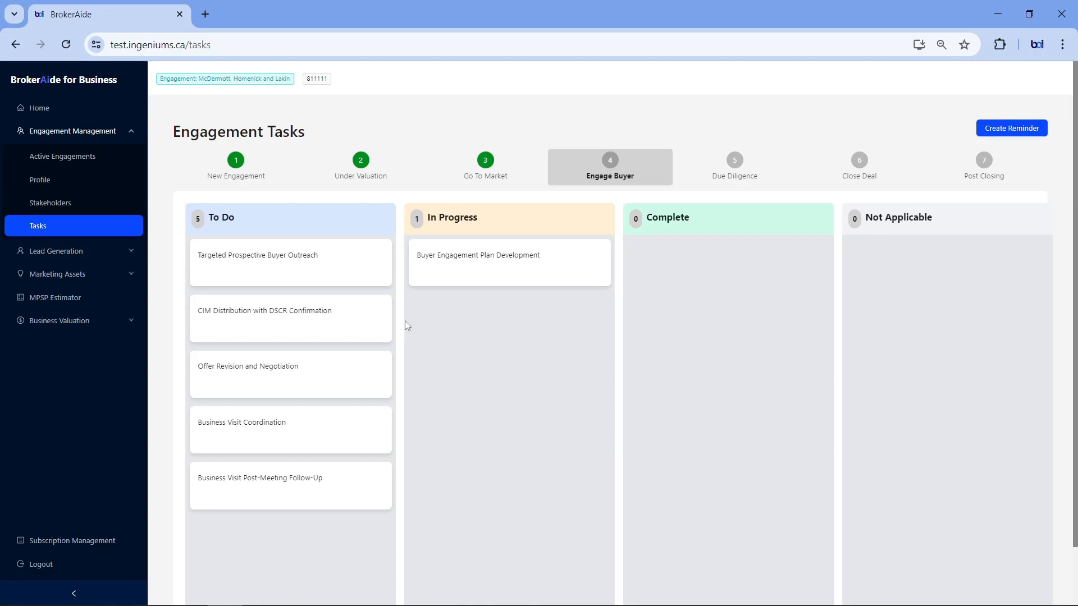
drag(509, 276, 698, 280)
click(824, 270)
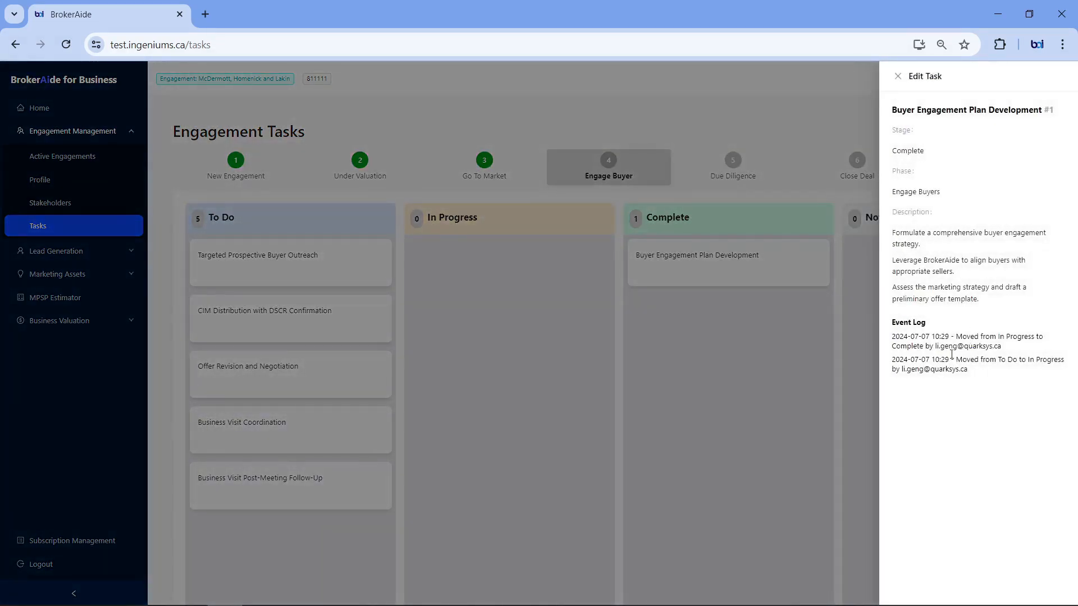
click(737, 375)
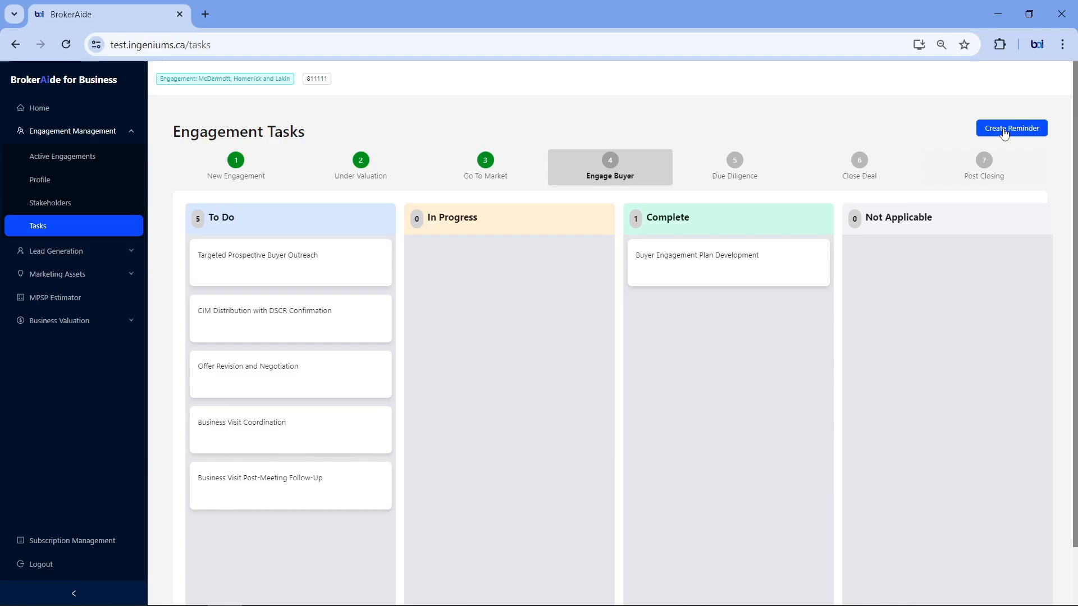
Step: Create and save a reminder dated 2024/07/22 with the message "test 123"
click(1003, 129)
click(440, 165)
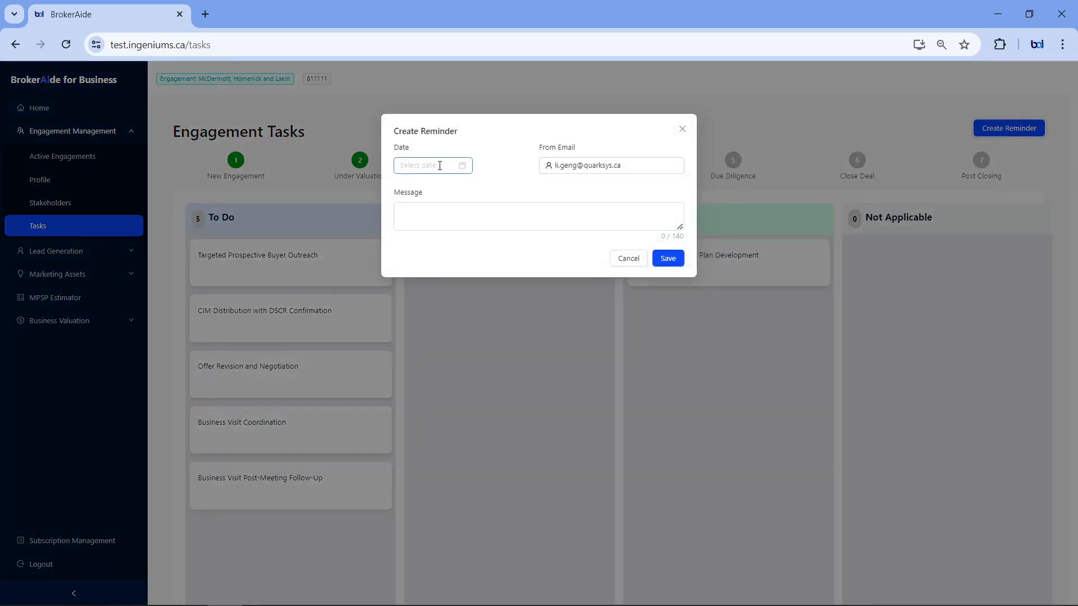
click(432, 289)
click(541, 221)
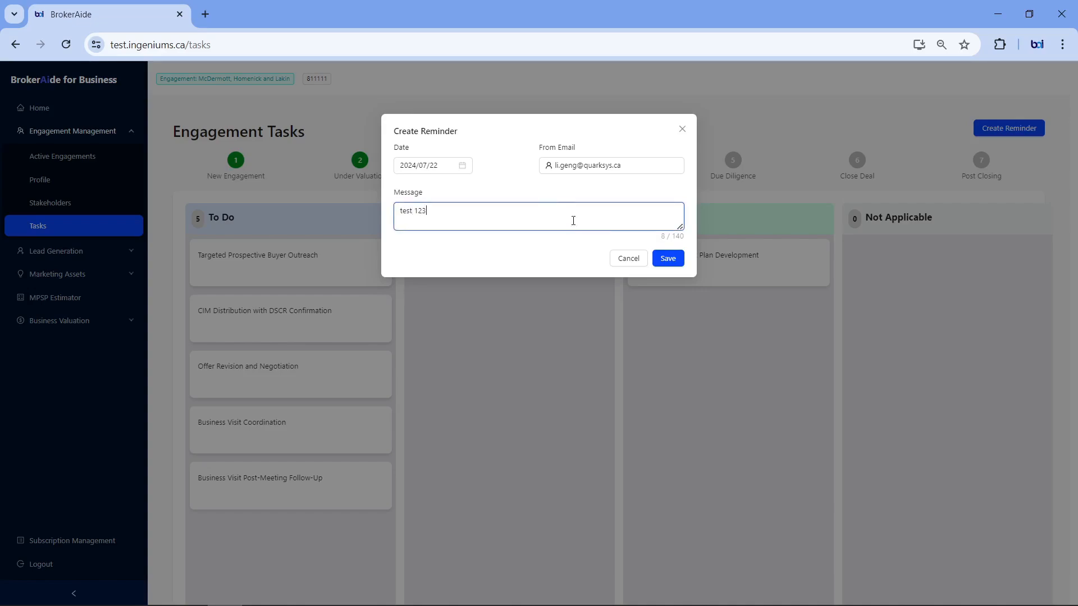
click(668, 259)
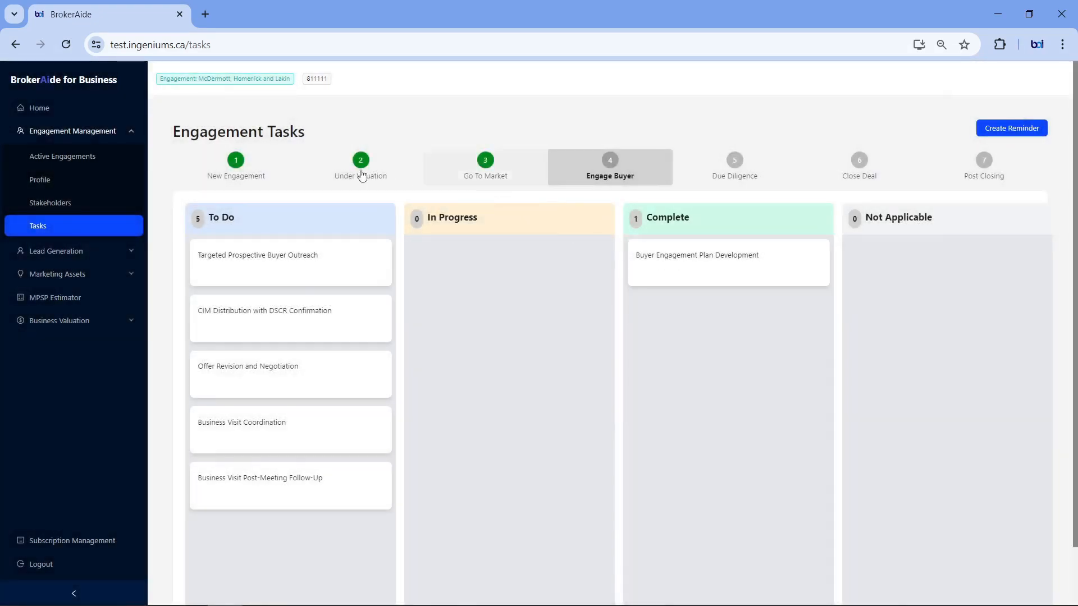
Step: Return to the list of active engagements
click(68, 160)
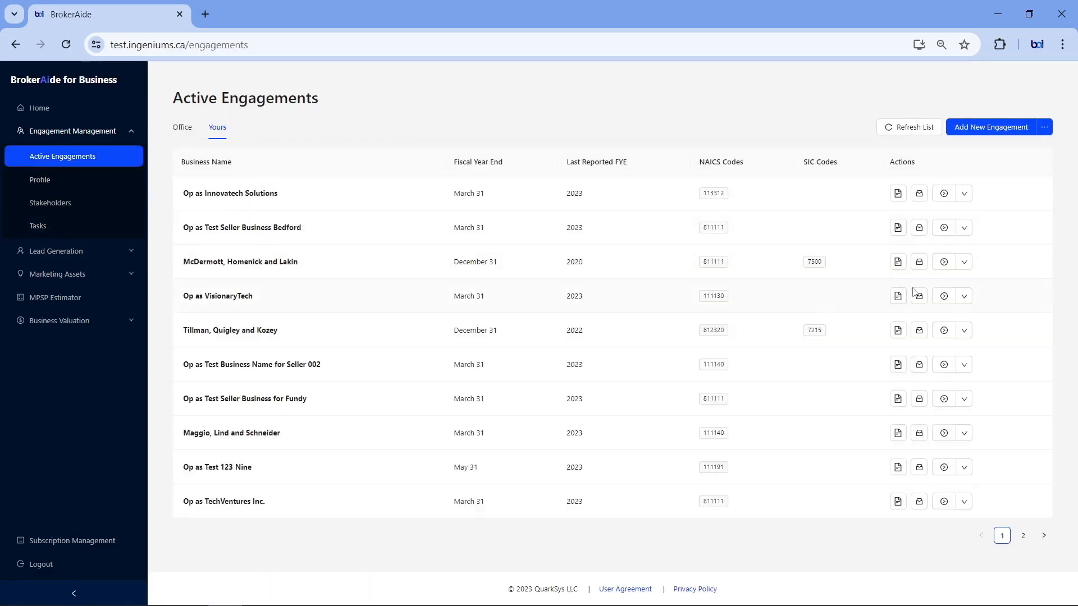